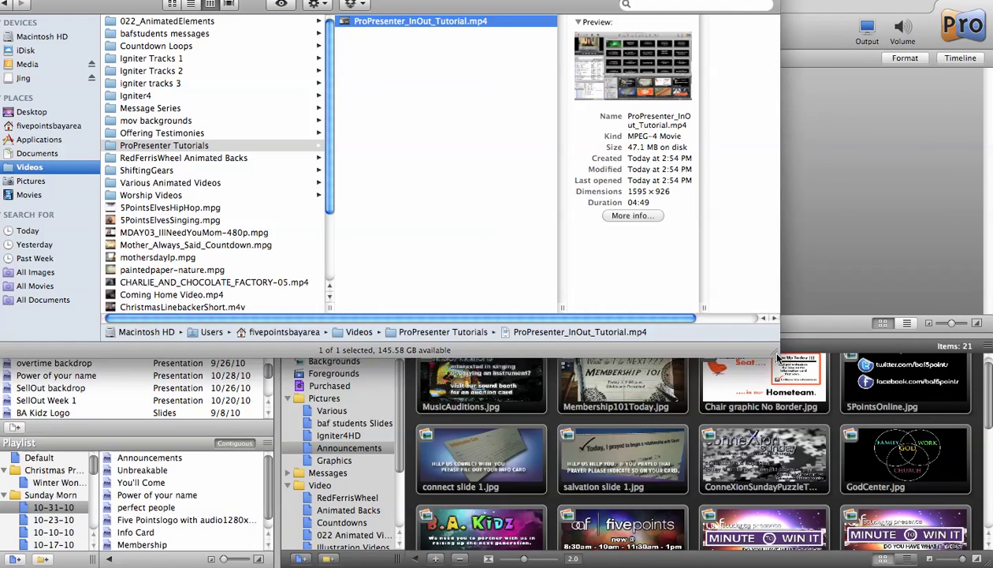
# Step: Open the Announcements folder in Pictures and widen its file list to fit the full file names
pyautogui.moveTo(445, 4); pyautogui.dragTo(466, 53)
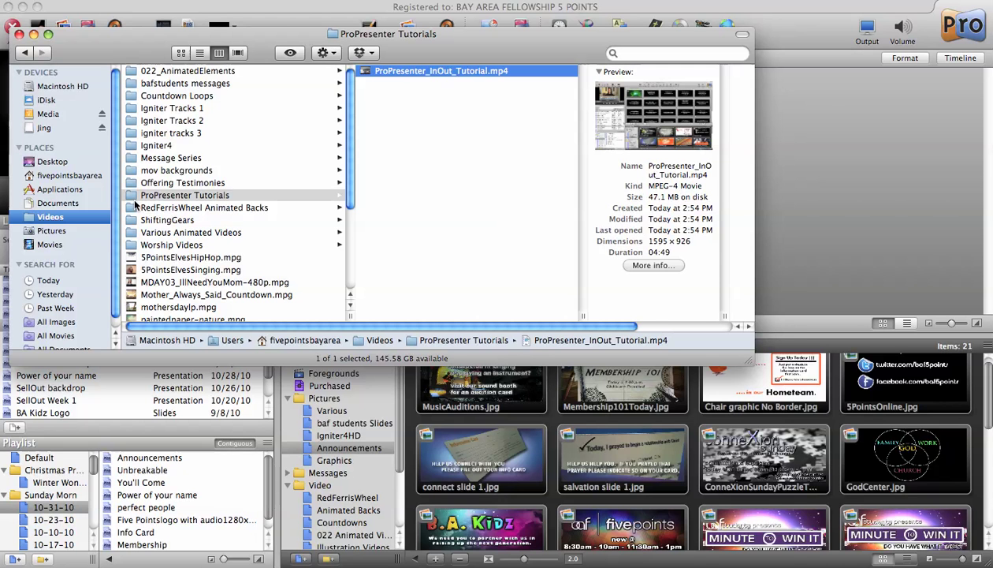
pyautogui.click(51, 233)
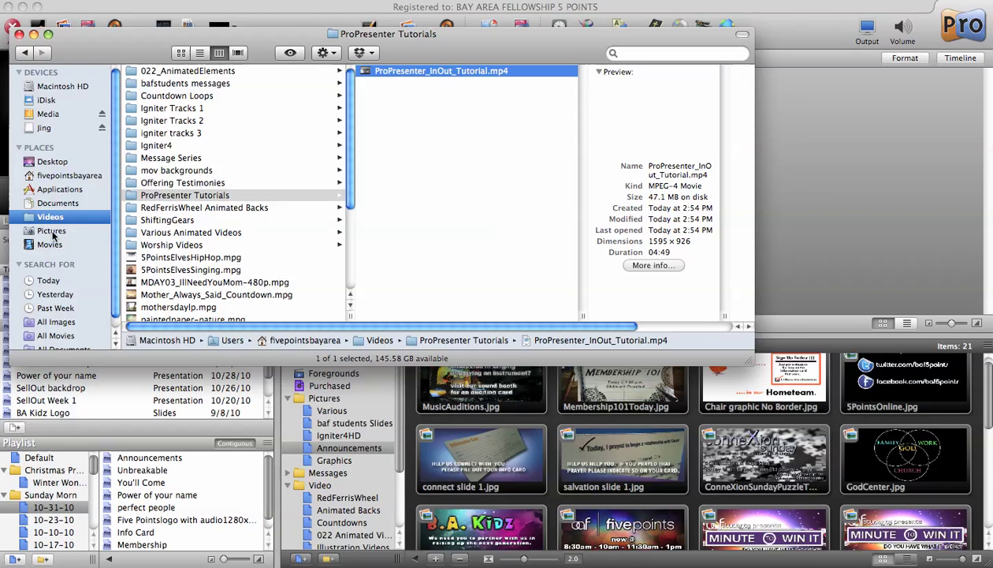
pyautogui.click(168, 96)
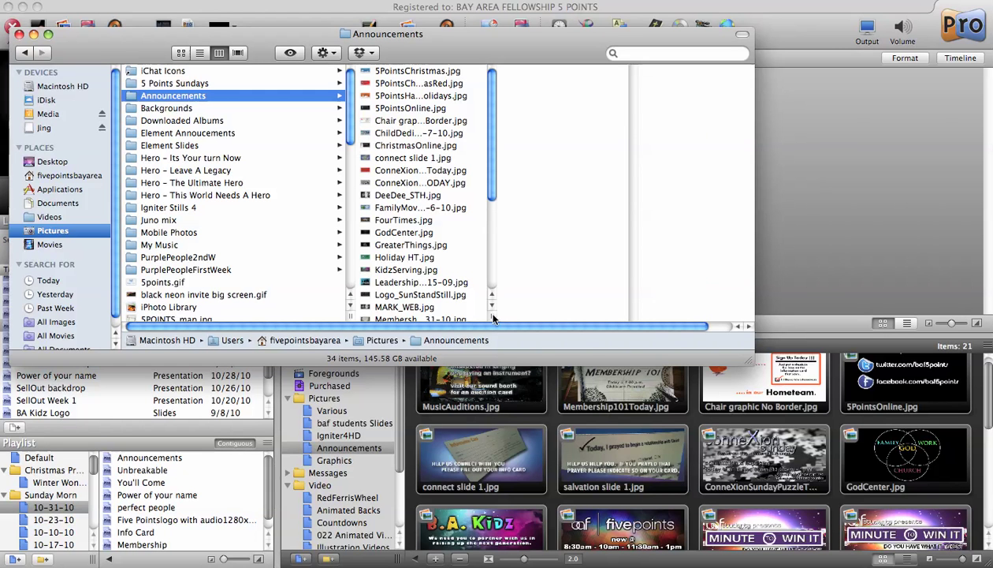
pyautogui.doubleClick(492, 314)
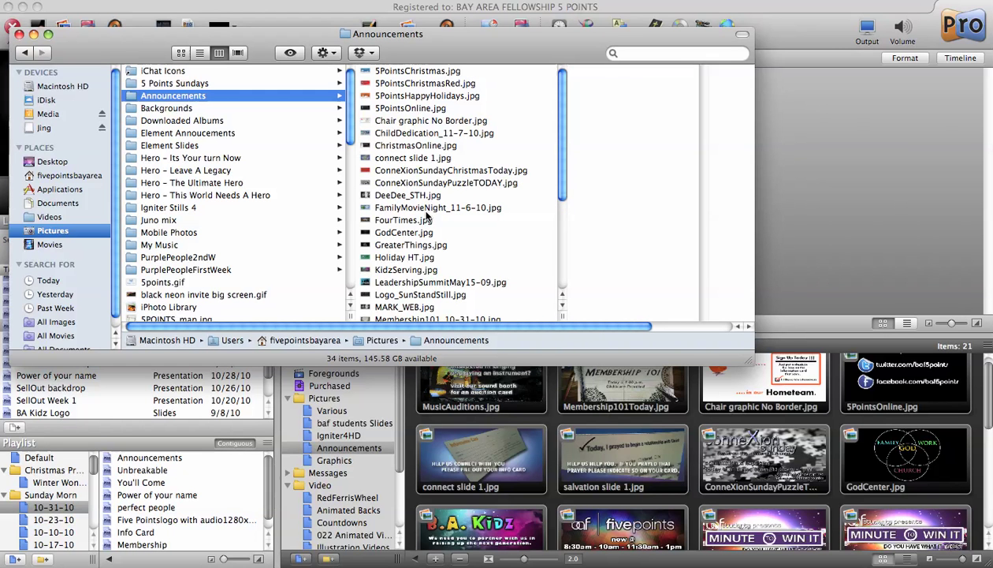
# Step: Add Night of Prayer.jpg, Thanksgiving Outreach.jpg and TheChangeTour_5 POINTS.jpg to the Announcements image bin in ProPresenter, and bring ProPresenter to the front
pyautogui.scroll(-6, 447, 186)
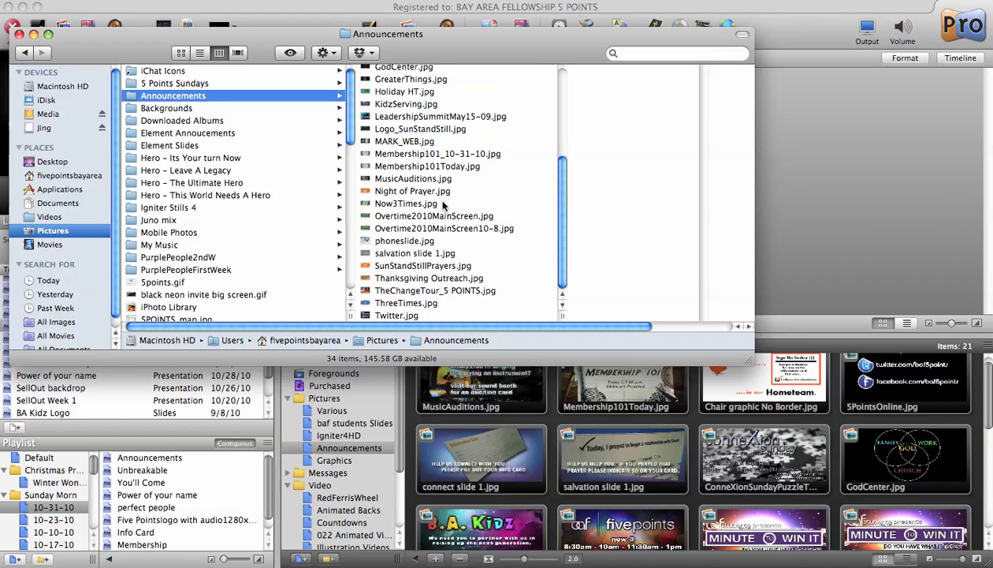
pyautogui.click(435, 291)
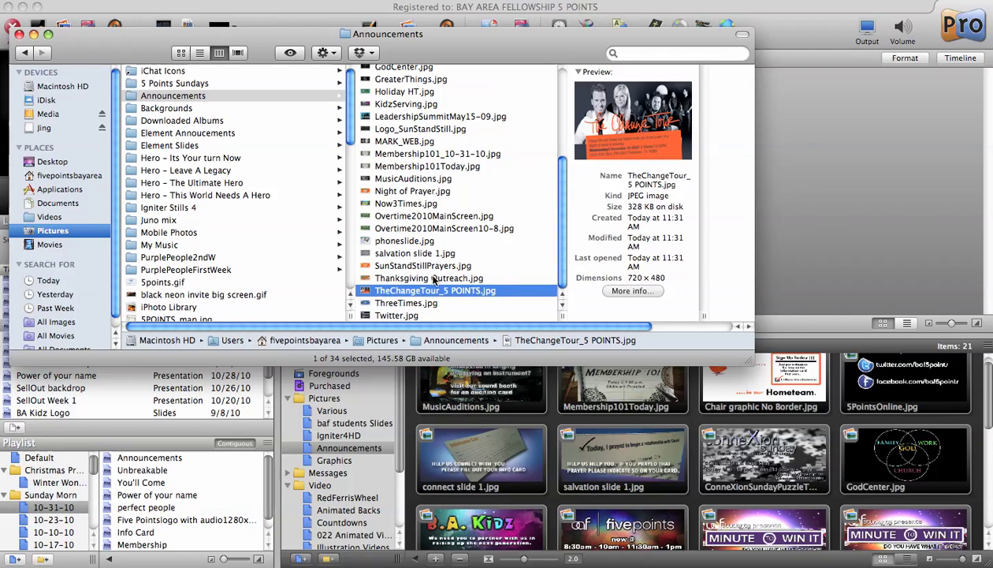
pyautogui.keyDown('shift'); pyautogui.click(432, 279); pyautogui.keyUp('shift')
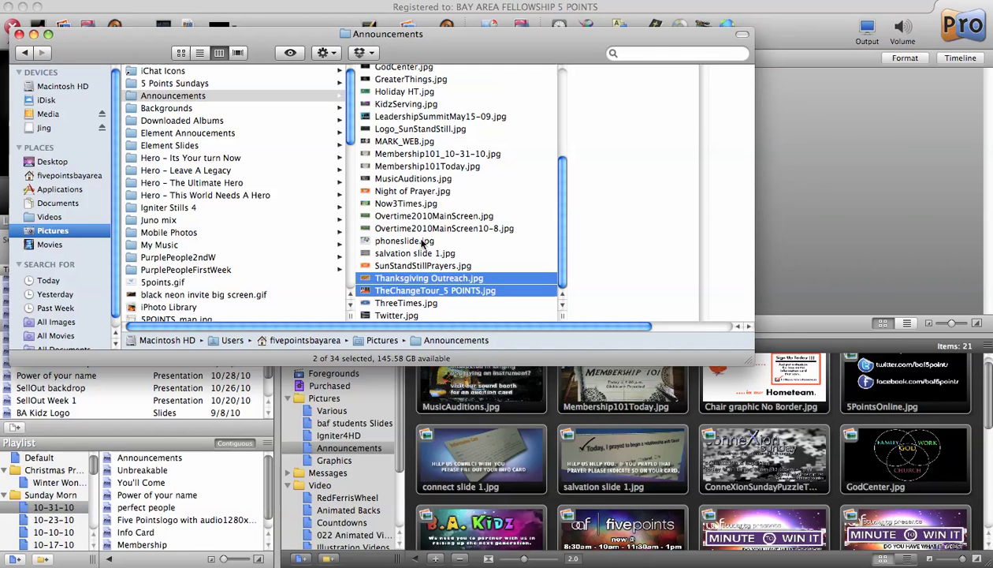
pyautogui.keyDown('super'); pyautogui.click(412, 192); pyautogui.keyUp('super')
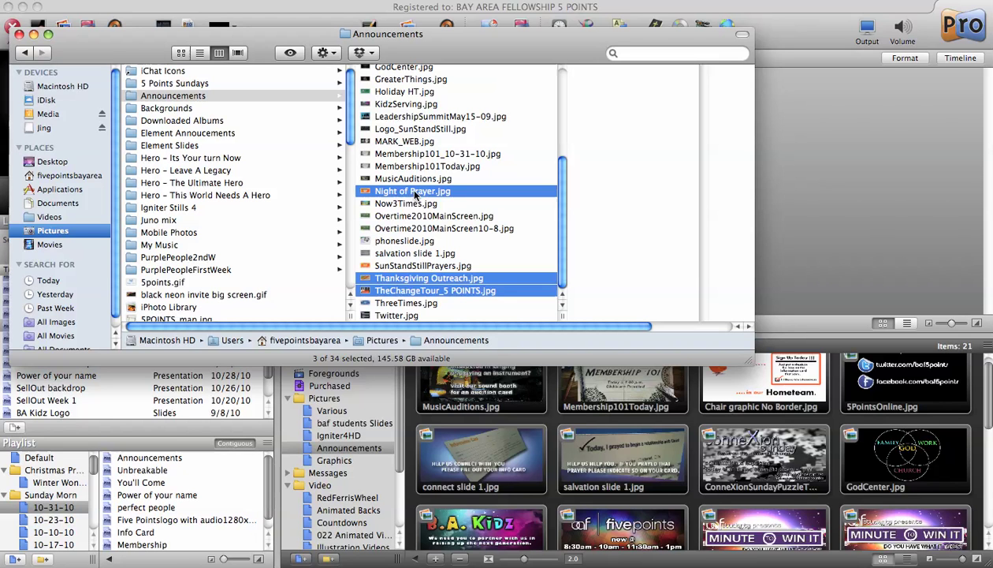
pyautogui.moveTo(417, 194)
pyautogui.mouseDown()
pyautogui.moveTo(461, 292)
pyautogui.moveTo(487, 293)
pyautogui.moveTo(551, 459)
pyautogui.moveTo(686, 466)
pyautogui.mouseUp()
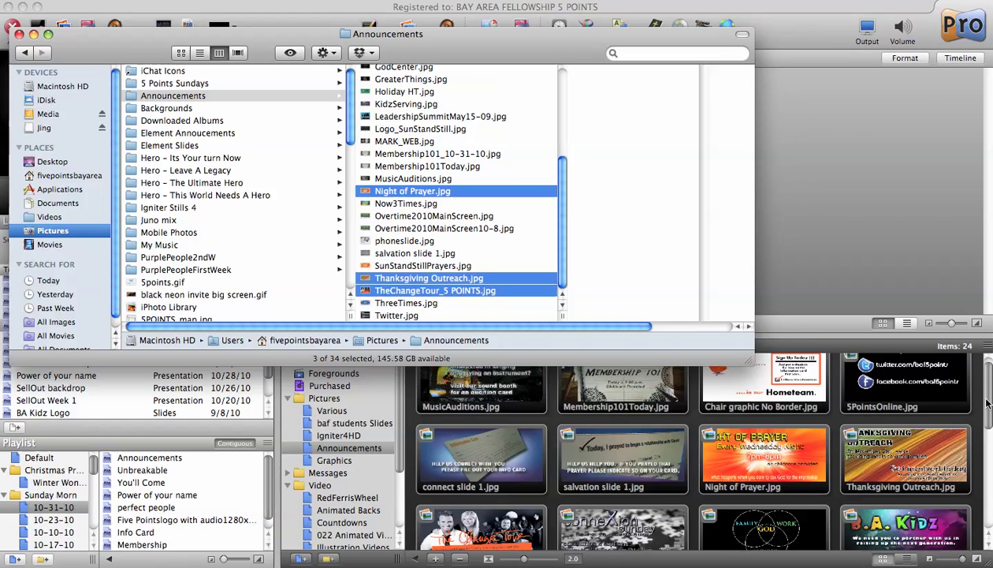
pyautogui.click(938, 405)
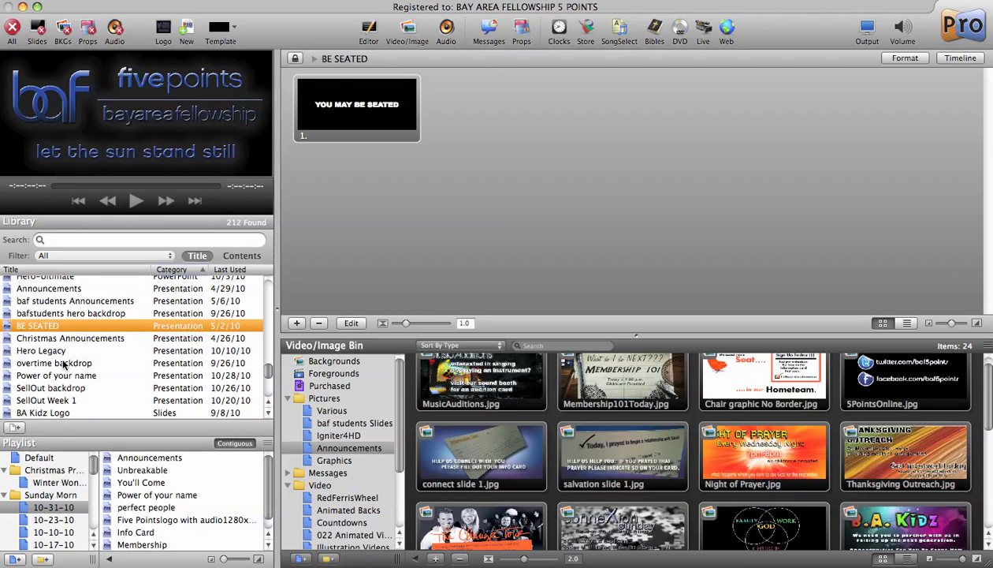
# Step: Create a library presentation named "Sunday Announcements" and assign it to the Slides category
pyautogui.click(14, 428)
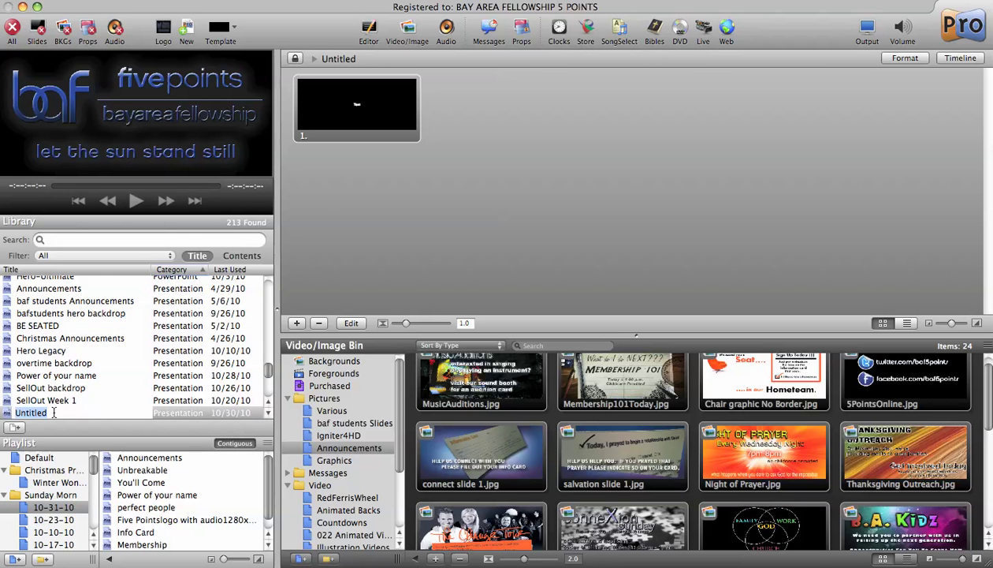
pyautogui.write('Sunday Announ')
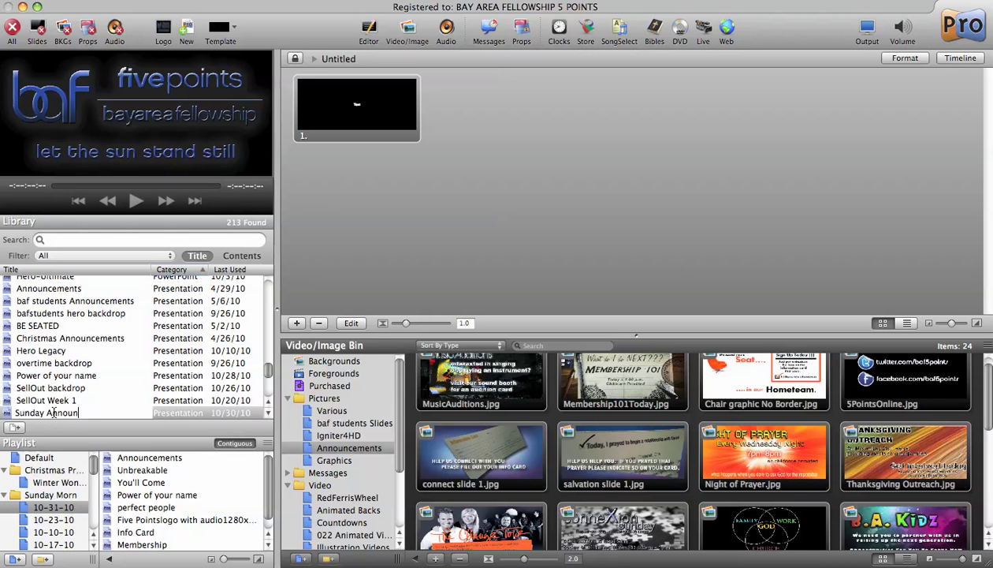
pyautogui.write('cements')
pyautogui.press('Return')
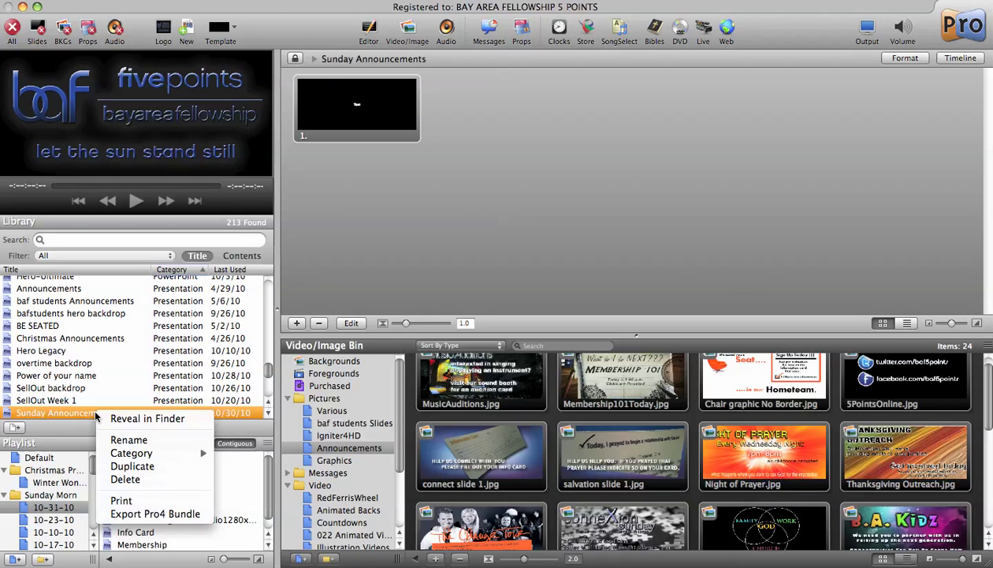
pyautogui.rightClick(97, 412)
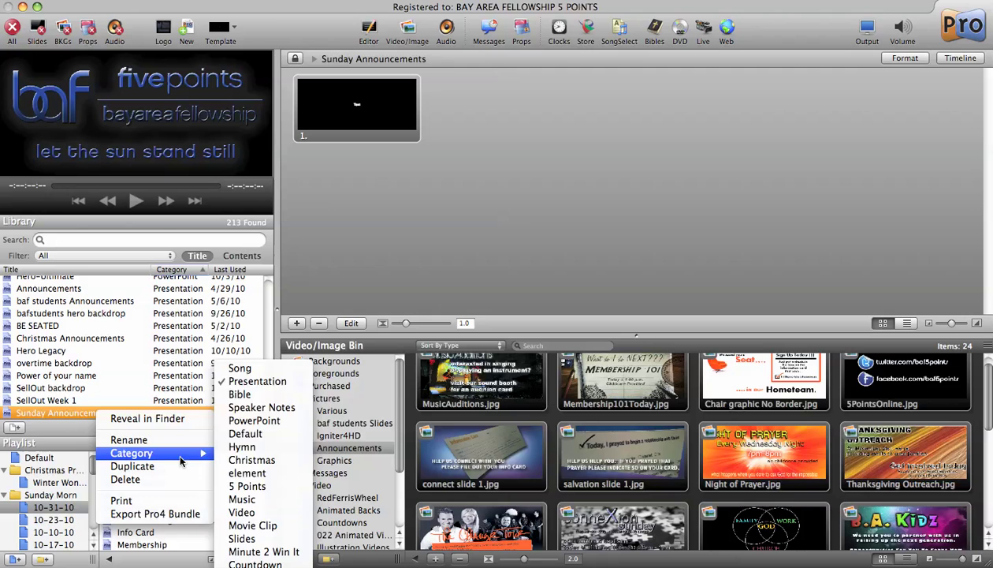
pyautogui.moveTo(197, 453)
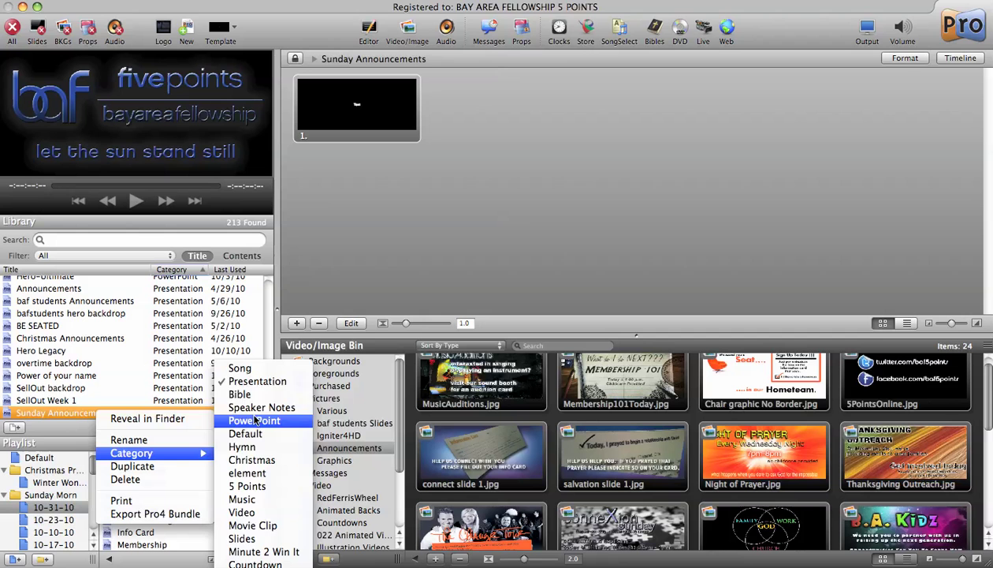
pyautogui.click(256, 538)
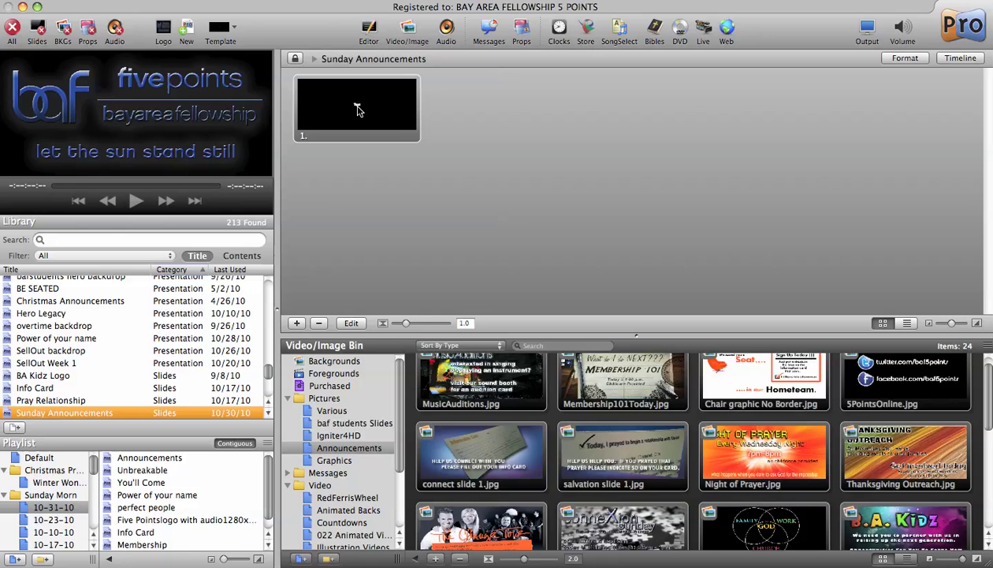
# Step: Delete the default text box from the first slide of Sunday Announcements and finish editing the slide
pyautogui.click(331, 122)
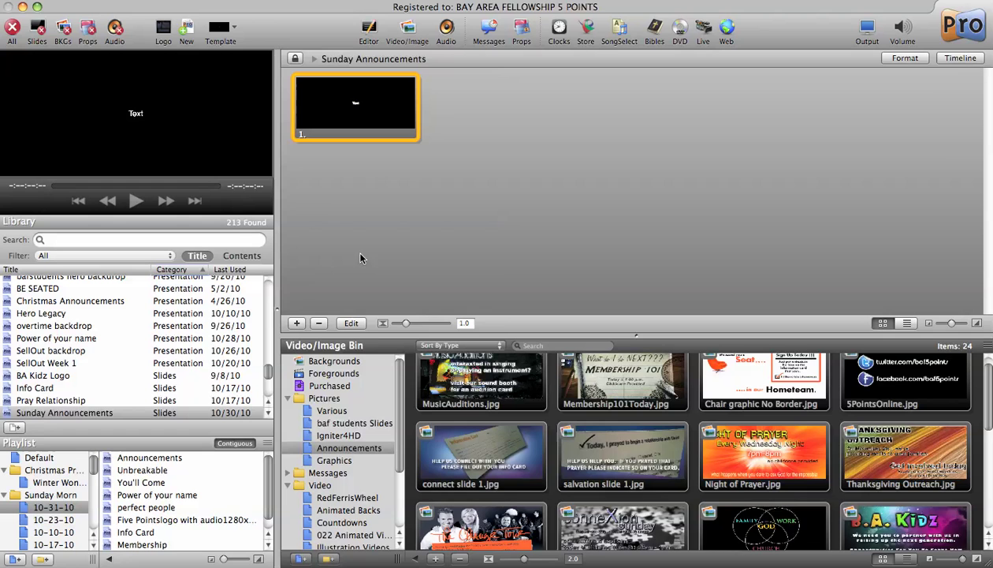
pyautogui.click(352, 323)
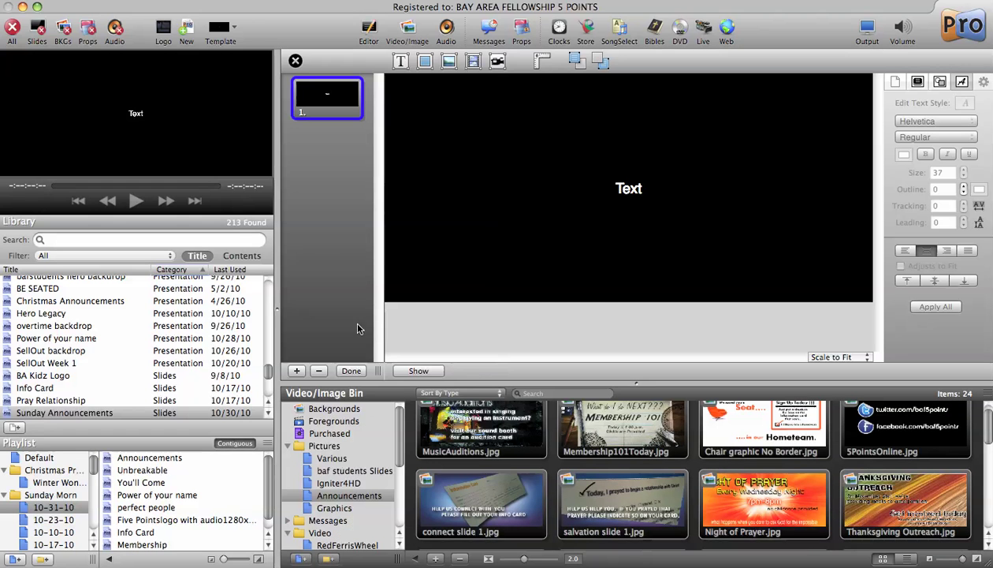
pyautogui.click(463, 220)
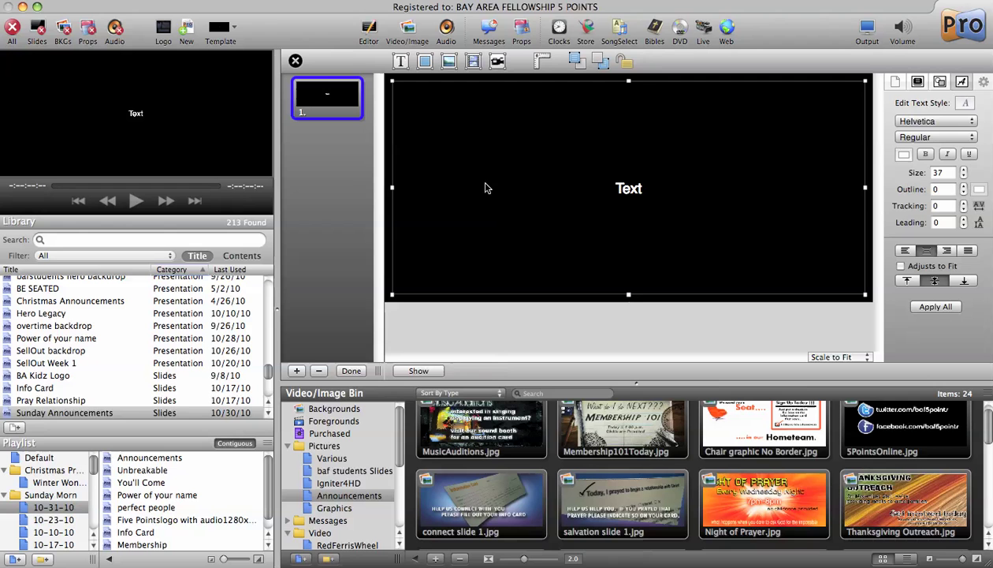
pyautogui.press('Delete')
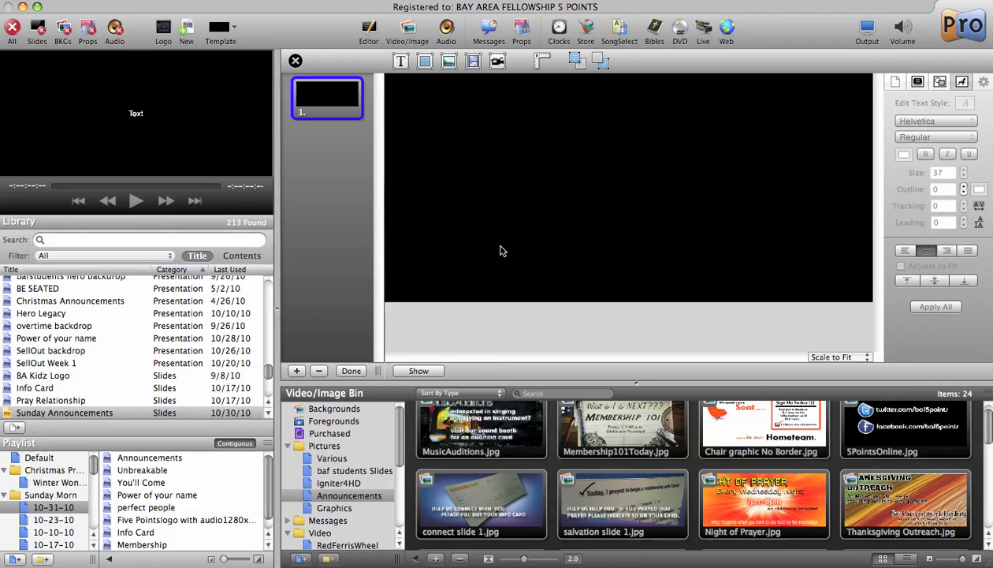
pyautogui.click(351, 370)
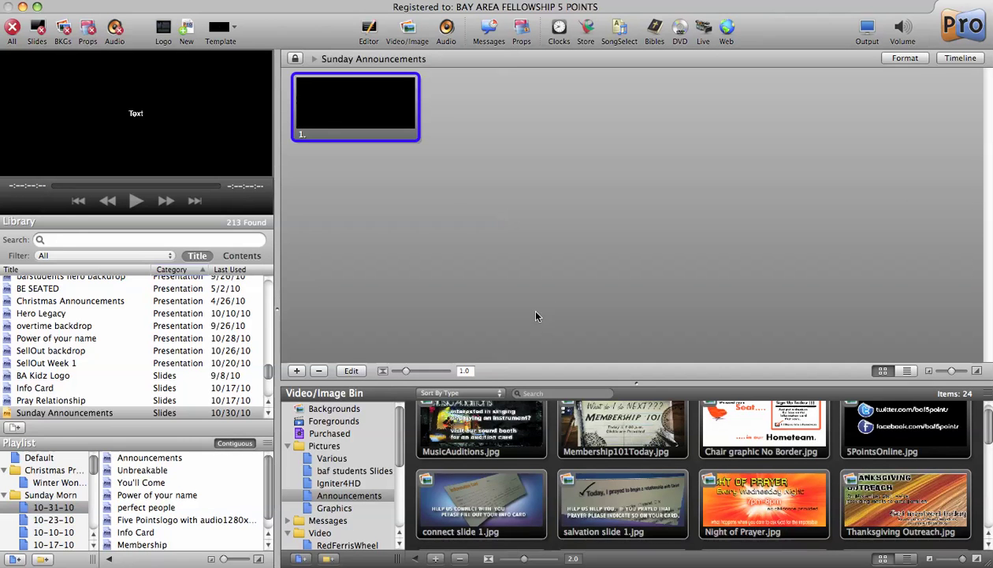
# Step: Enlarge the Video/Image Bin area and show MusicAuditions.jpg on the output
pyautogui.scroll(-1, 647, 446)
pyautogui.scroll(2, 646, 447)
pyautogui.moveTo(635, 385); pyautogui.dragTo(636, 322)
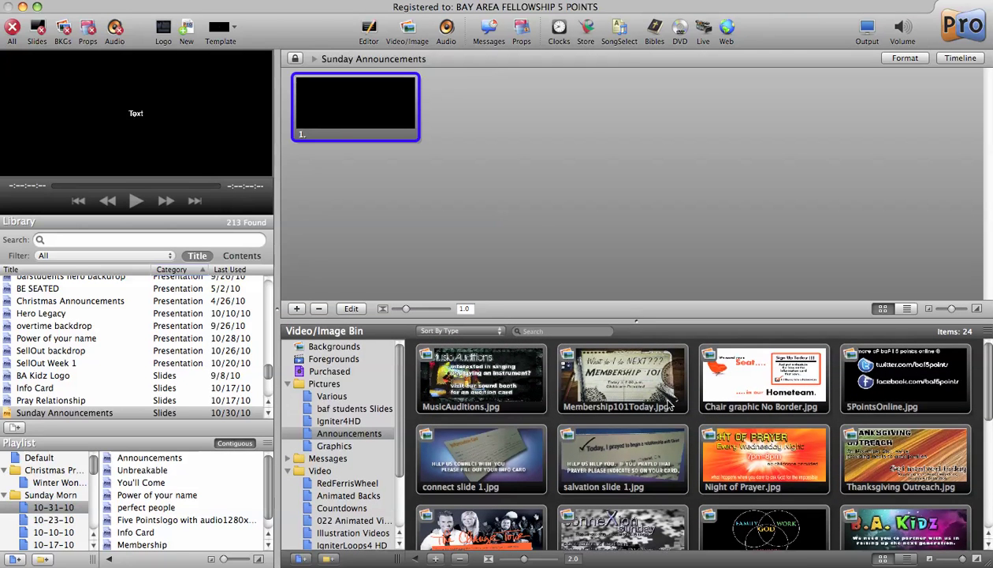
pyautogui.click(530, 398)
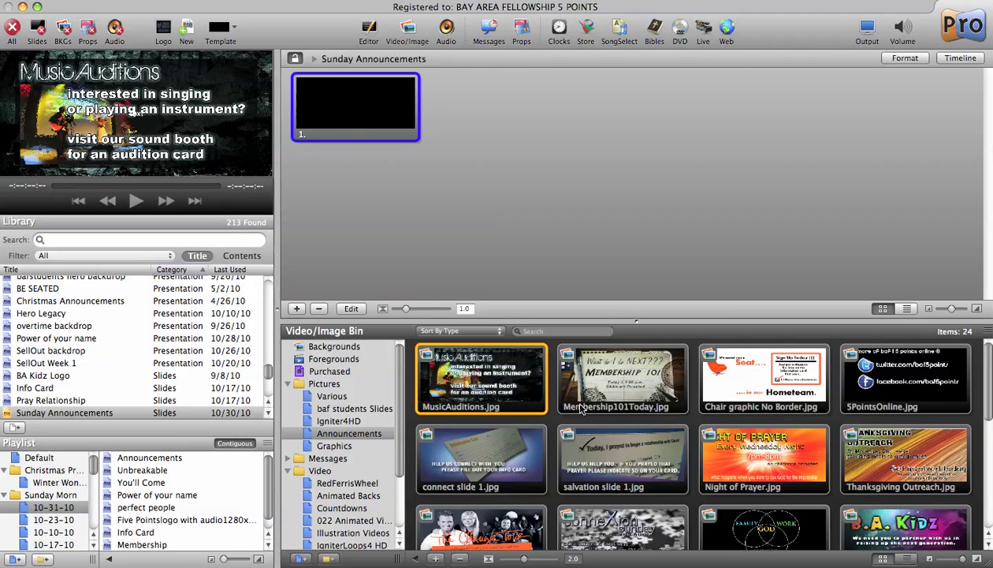
pyautogui.click(604, 399)
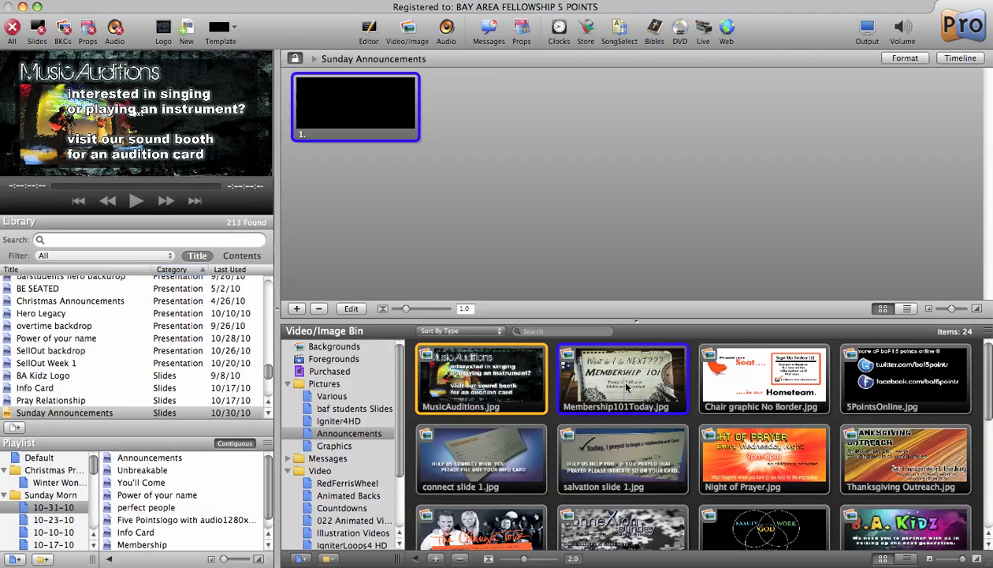
pyautogui.keyDown('shift'); pyautogui.click(741, 387); pyautogui.keyUp('shift')
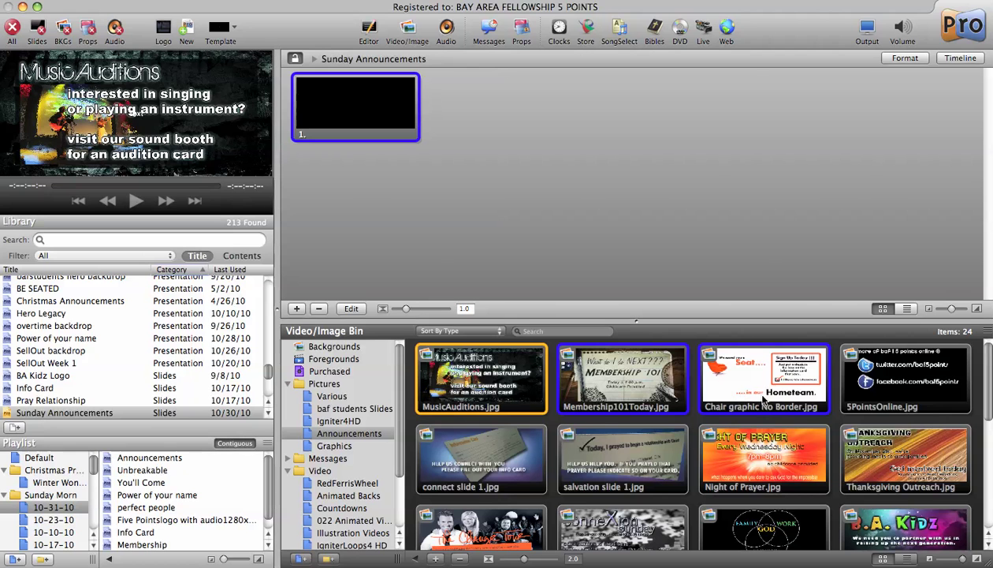
pyautogui.keyDown('super'); pyautogui.click(628, 454); pyautogui.keyUp('super')
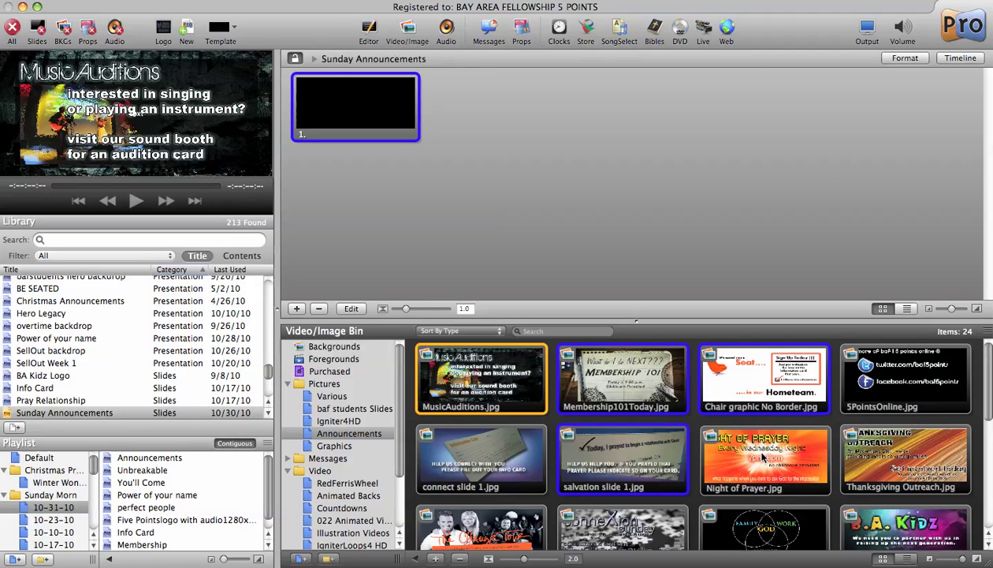
pyautogui.keyDown('super'); pyautogui.click(762, 457); pyautogui.keyUp('super')
pyautogui.keyDown('super'); pyautogui.click(867, 459); pyautogui.keyUp('super')
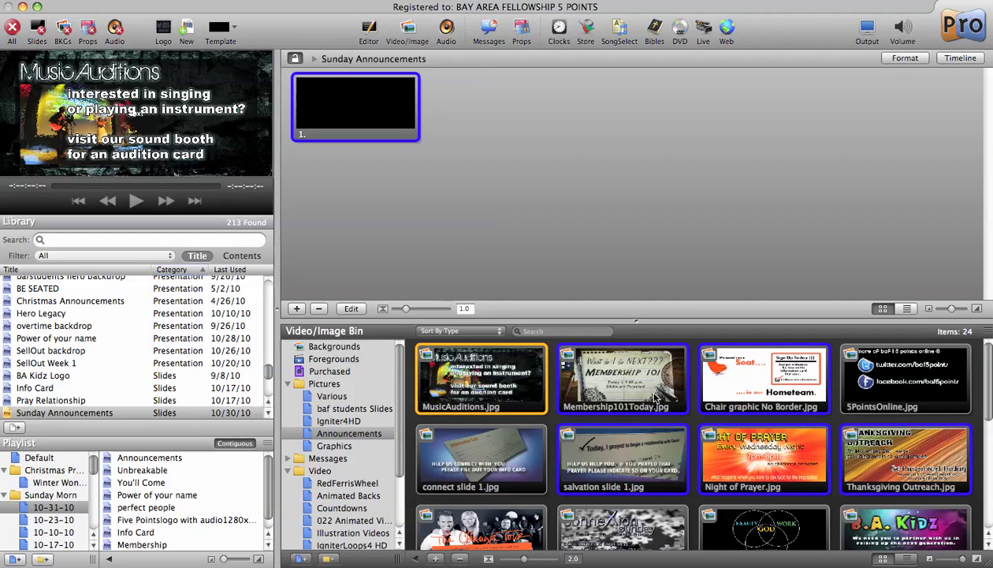
pyautogui.scroll(-3, 626, 461)
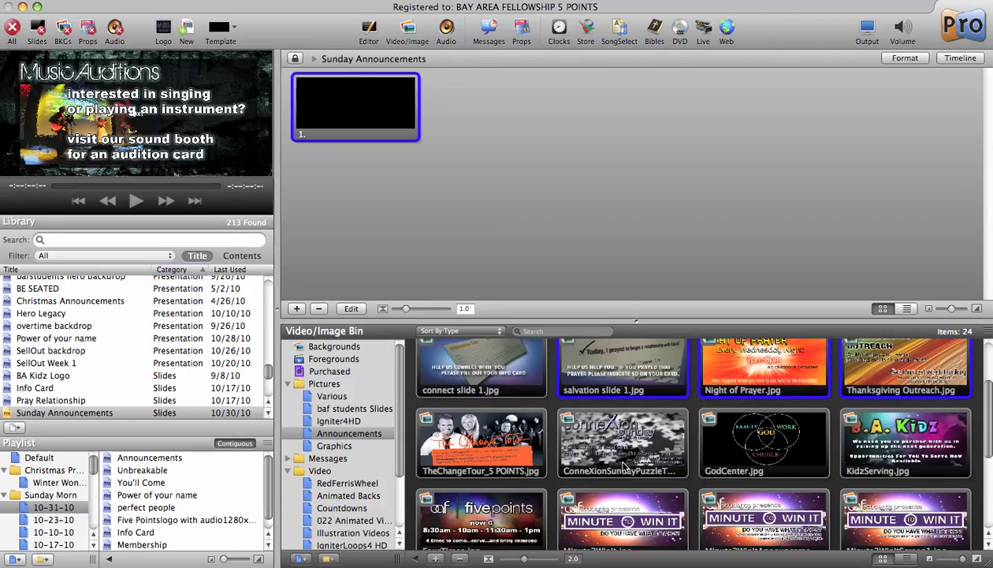
pyautogui.scroll(-3, 623, 465)
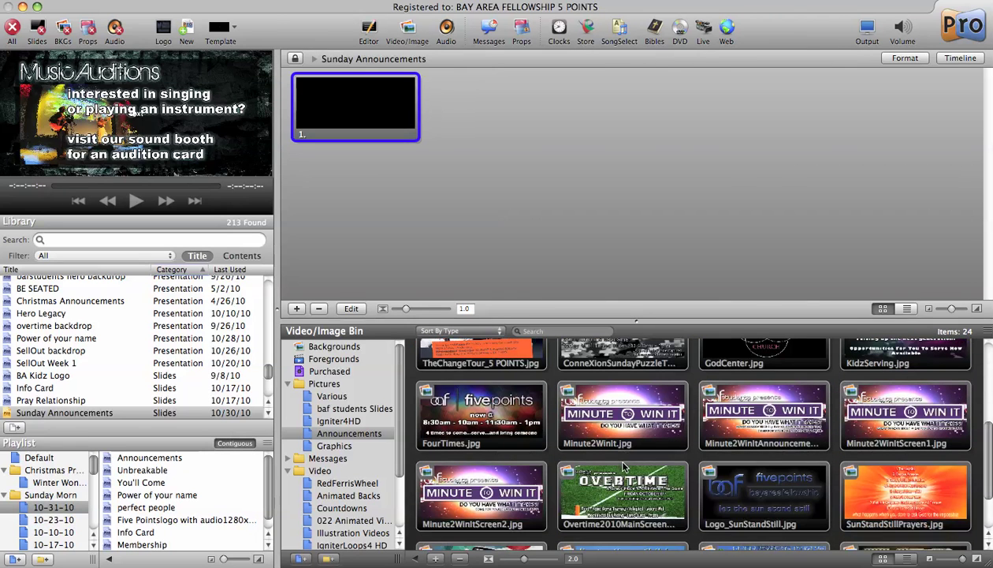
pyautogui.click(774, 508)
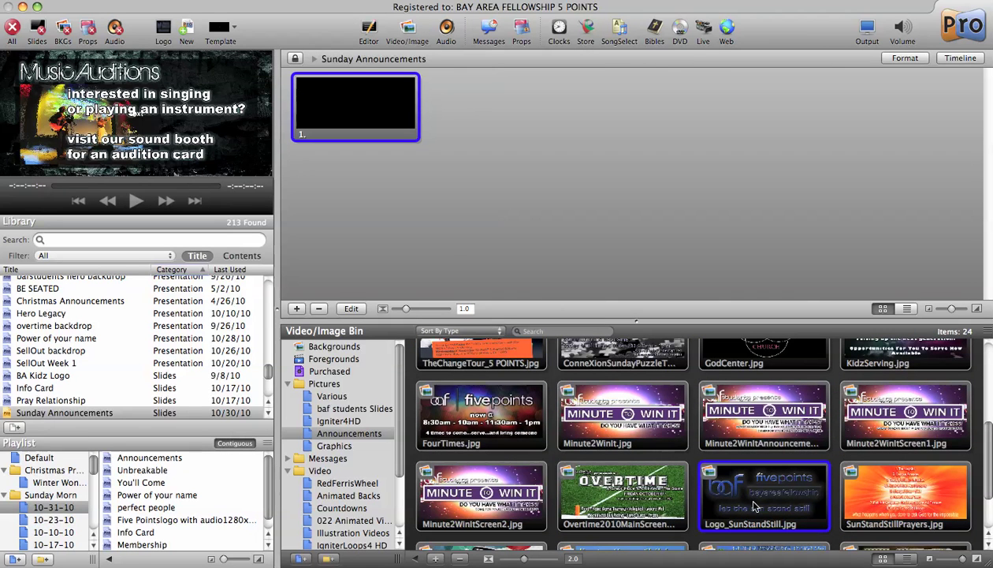
pyautogui.scroll(5, 747, 497)
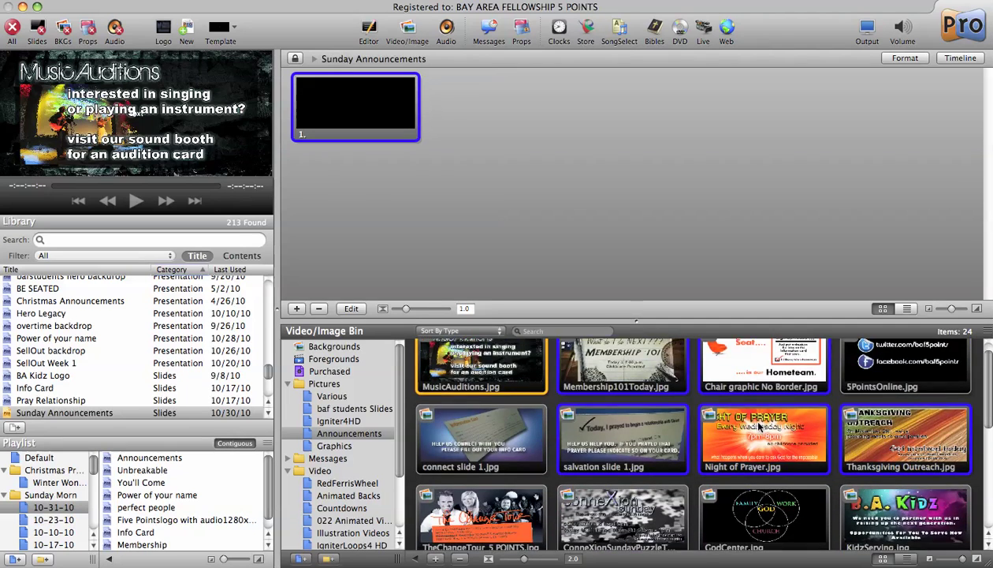
pyautogui.scroll(-5, 758, 426)
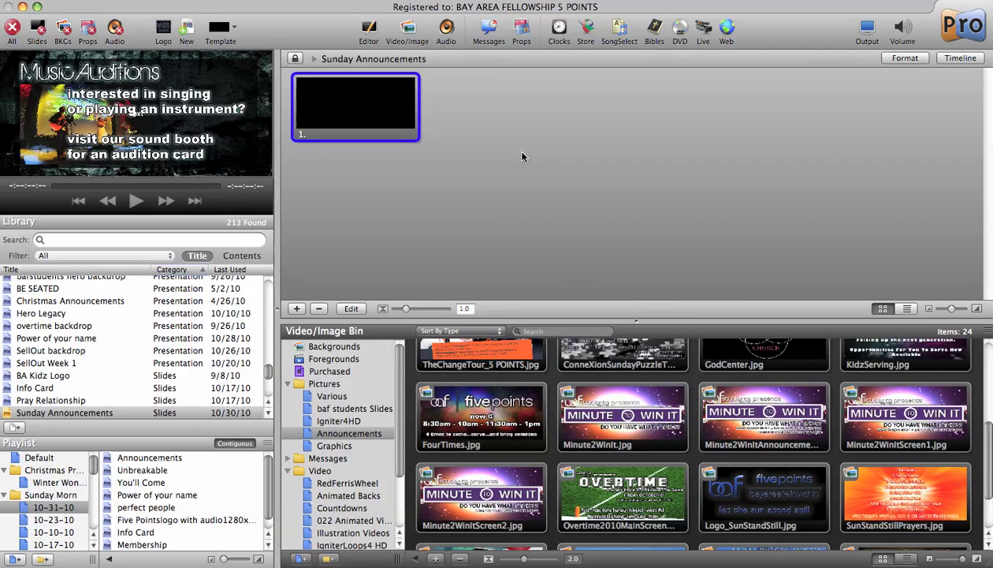
pyautogui.scroll(4, 741, 489)
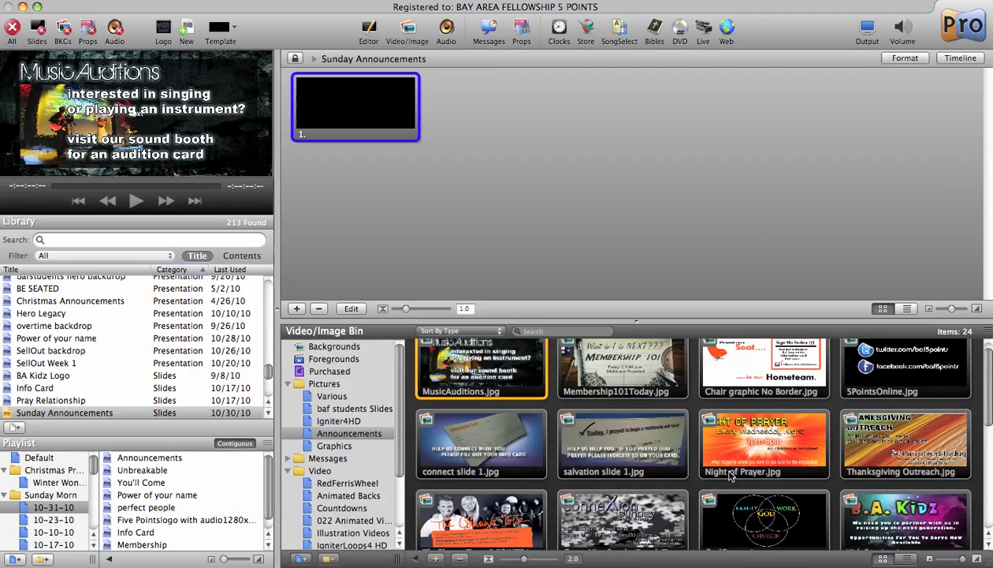
# Step: Add Membership101Today.jpg, Night of Prayer.jpg, Thanksgiving Outreach.jpg and Logo_SunStandStill.jpg as new slides after the first slide of Sunday Announcements
pyautogui.click(630, 404)
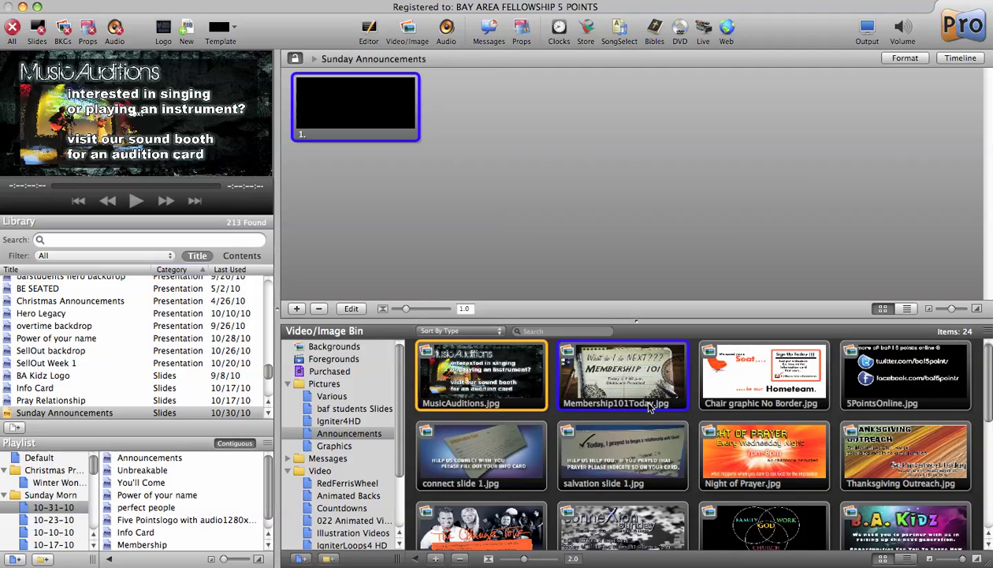
pyautogui.click(755, 452)
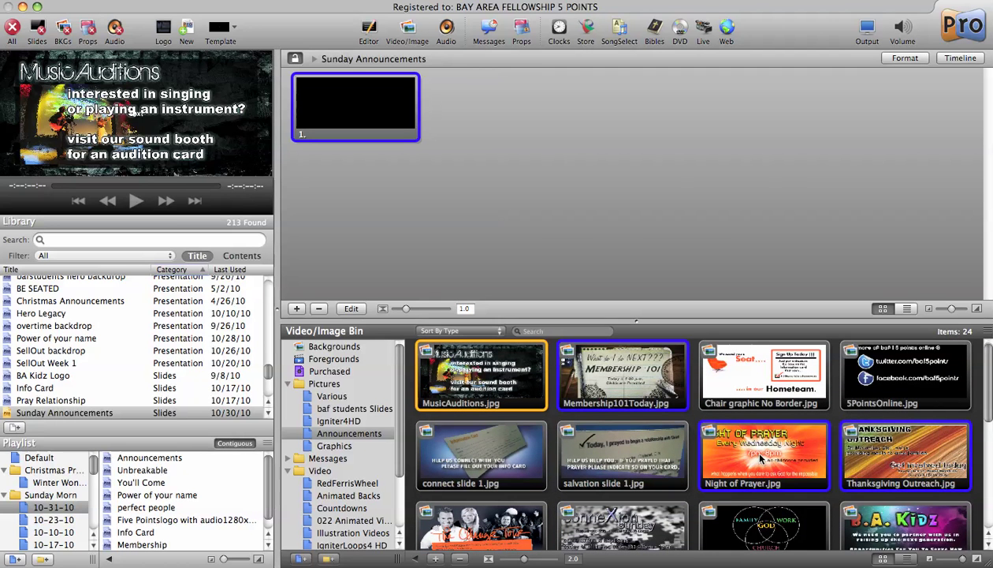
pyautogui.scroll(-3, 759, 465)
pyautogui.scroll(-3, 761, 469)
pyautogui.click(744, 493)
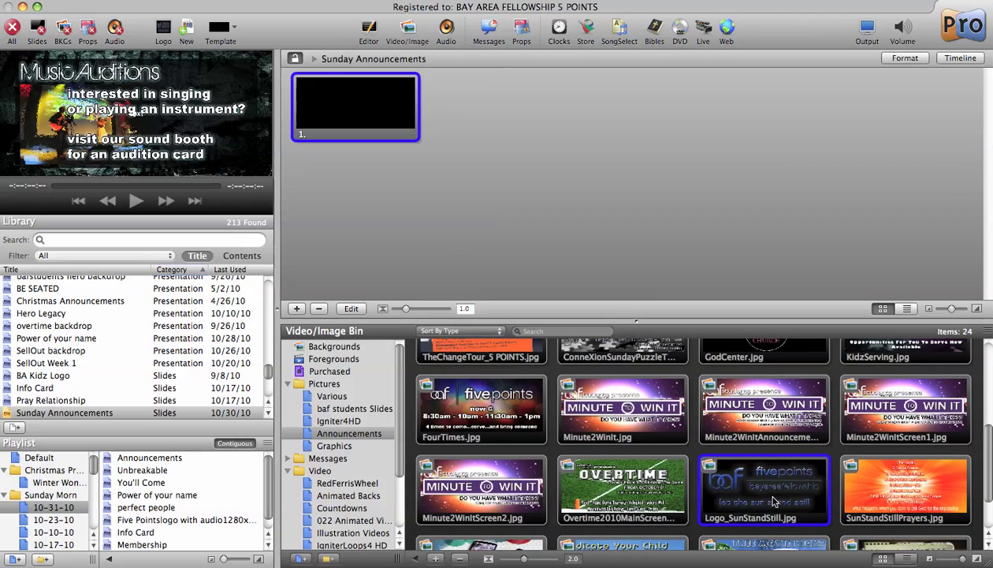
pyautogui.moveTo(774, 500); pyautogui.dragTo(475, 174)
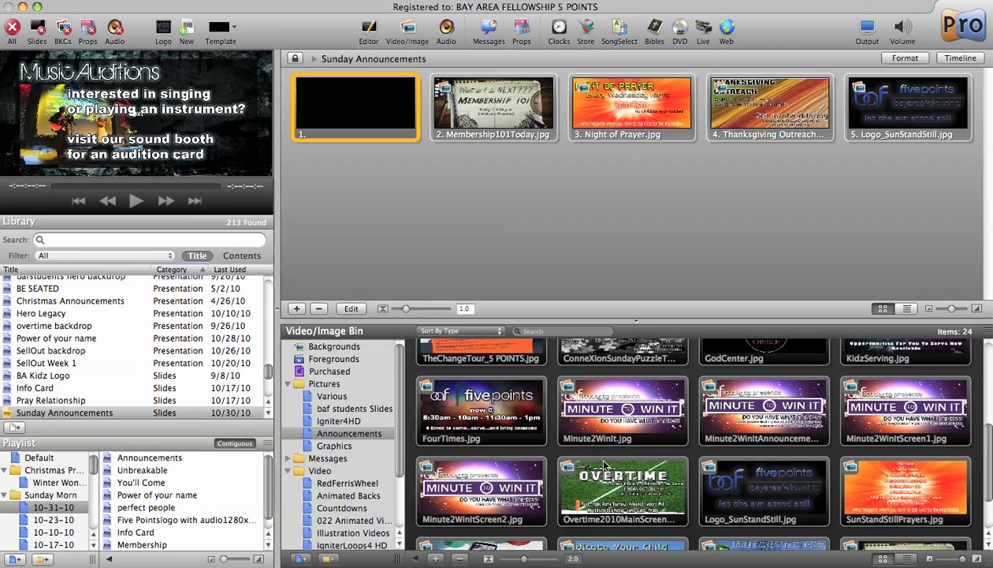
# Step: Place TheChangeTour_5 POINTS.jpg from the Announcements bin on the blank first slide
pyautogui.scroll(1, 603, 465)
pyautogui.scroll(1, 485, 368)
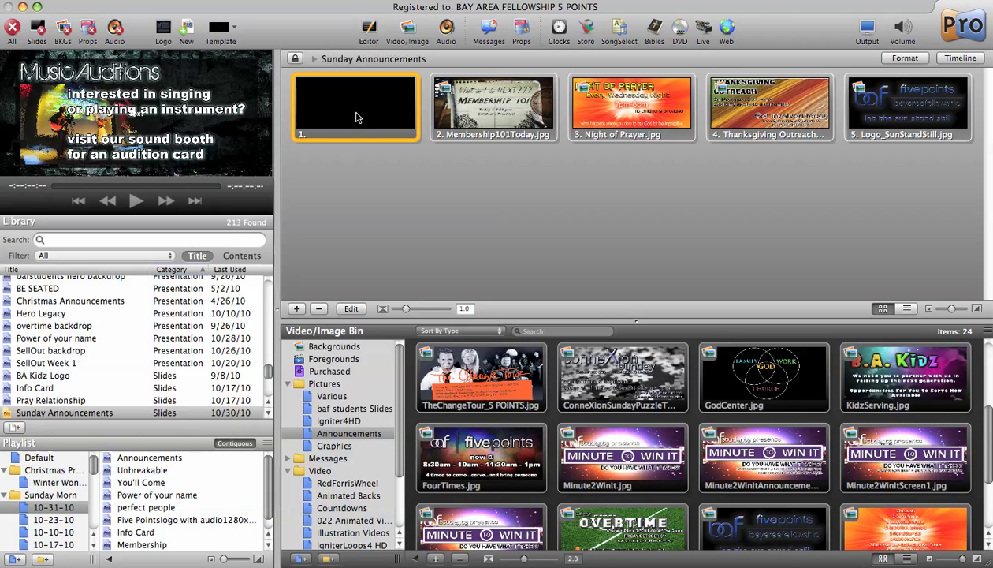
pyautogui.scroll(1, 484, 396)
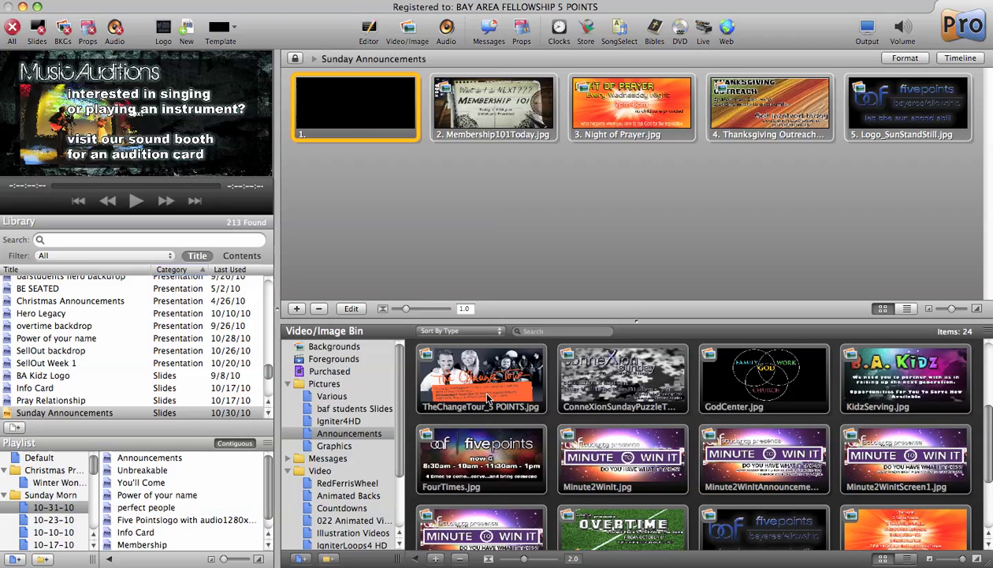
pyautogui.moveTo(486, 392); pyautogui.dragTo(357, 124)
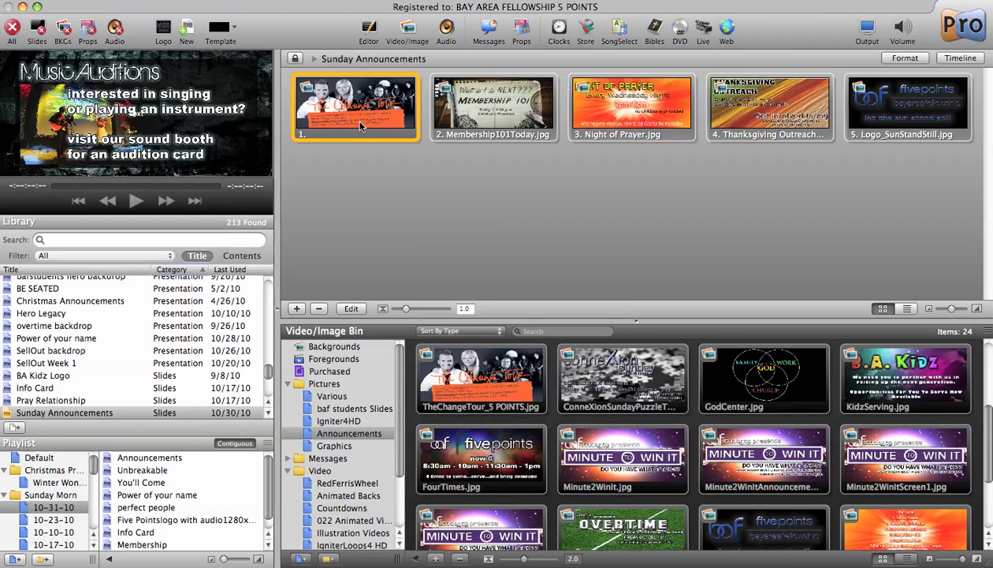
# Step: Add a Go to Next timer to the first slide, leaving its own loop option off
pyautogui.rightClick(361, 127)
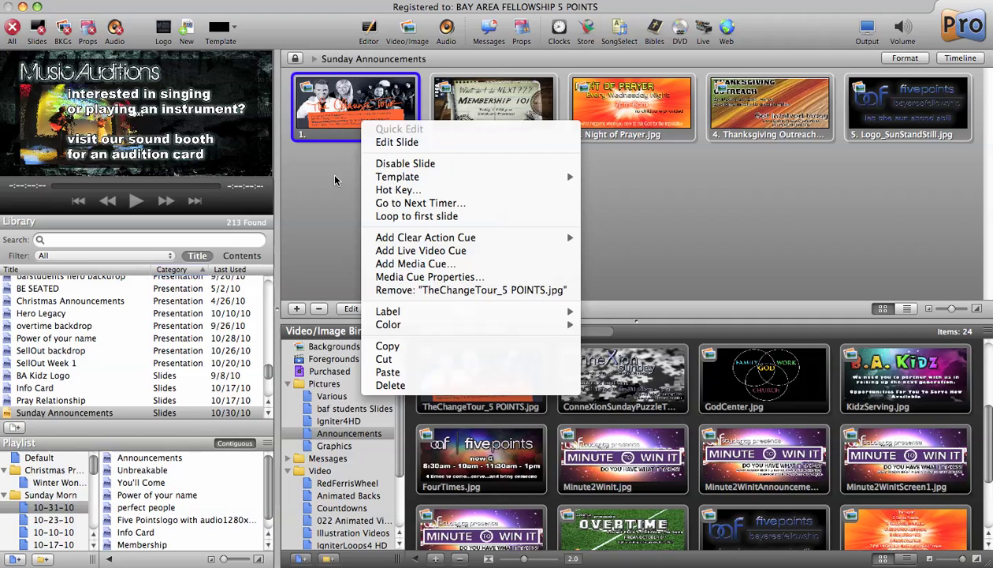
pyautogui.click(345, 129)
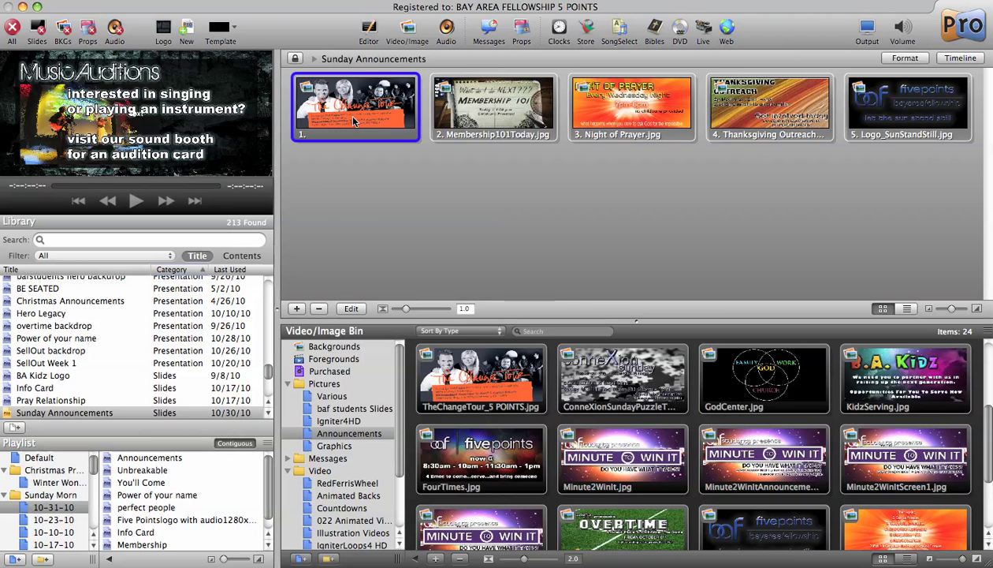
pyautogui.rightClick(354, 117)
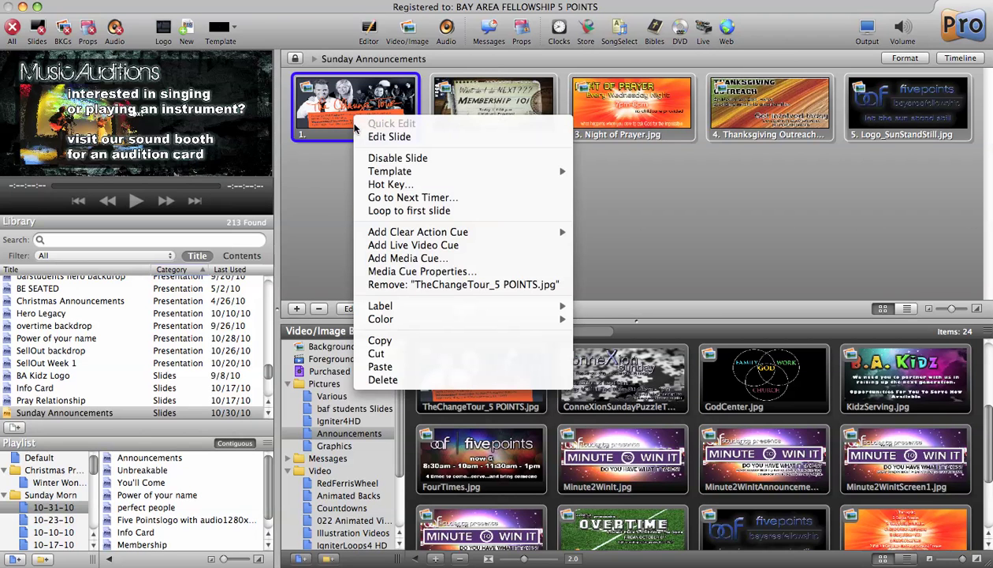
pyautogui.click(413, 198)
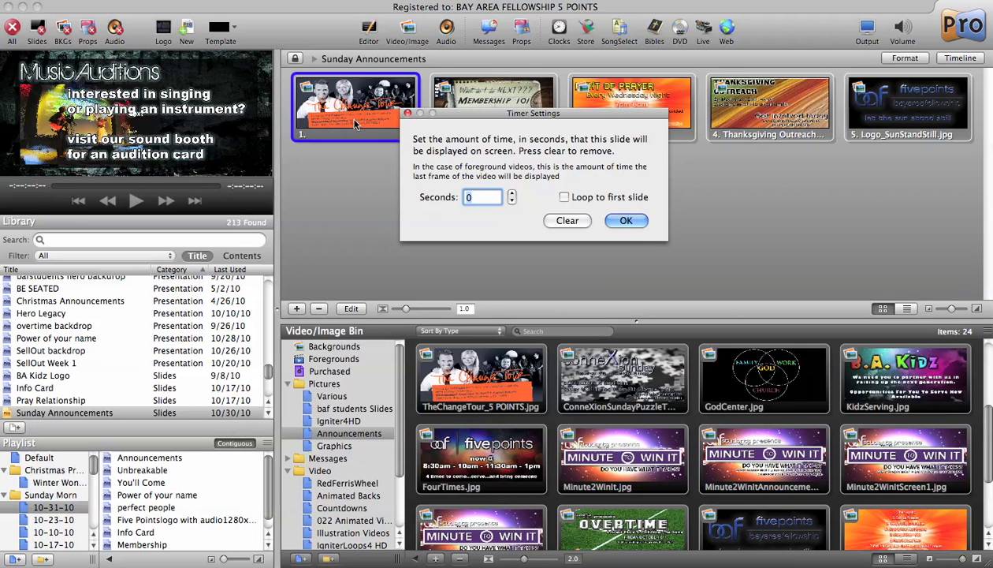
pyautogui.click(626, 220)
# Step: Set a Go to Next timer of 5 seconds on the Membership101Today.jpg slide
pyautogui.rightClick(481, 122)
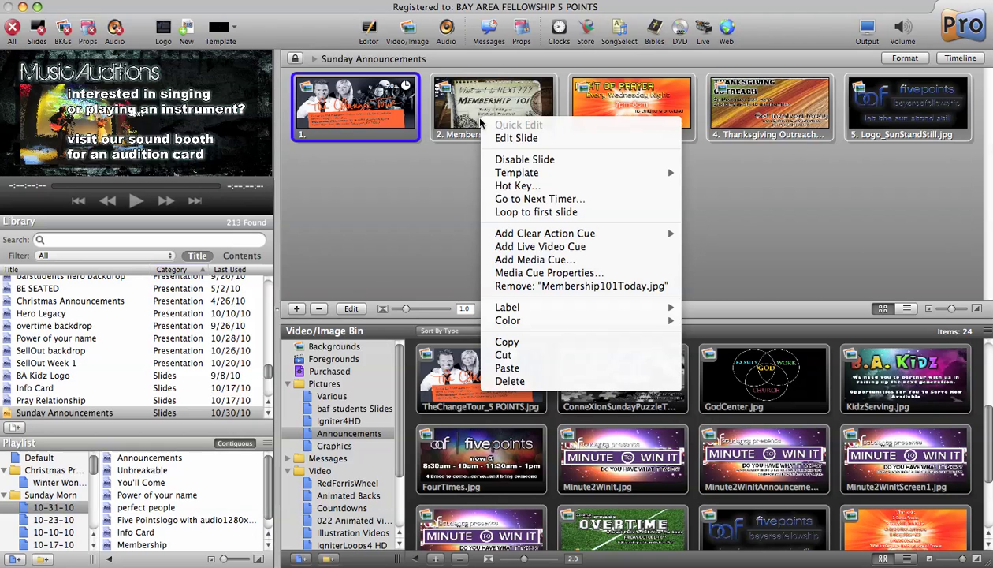
pyautogui.click(530, 200)
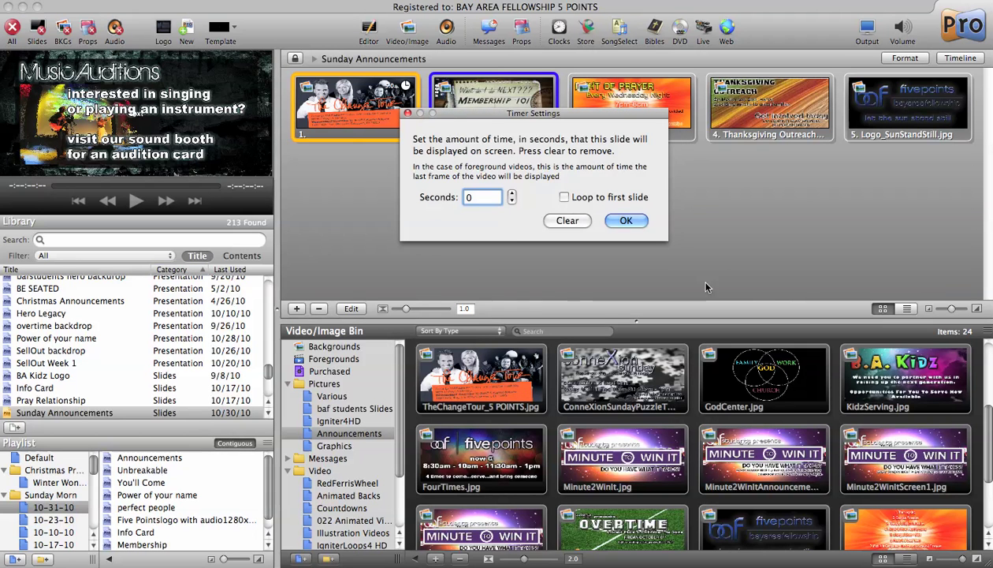
pyautogui.doubleClick(471, 197)
pyautogui.write('5')
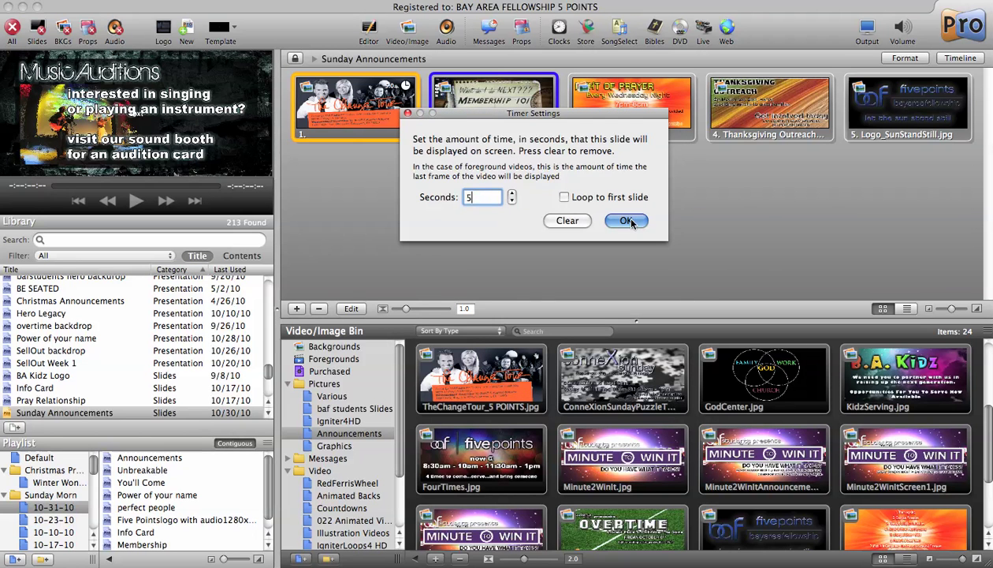
pyautogui.click(626, 220)
# Step: Set Go to Next timers of 5 seconds on the Night of Prayer.jpg and Thanksgiving Outreach.jpg slides
pyautogui.rightClick(596, 122)
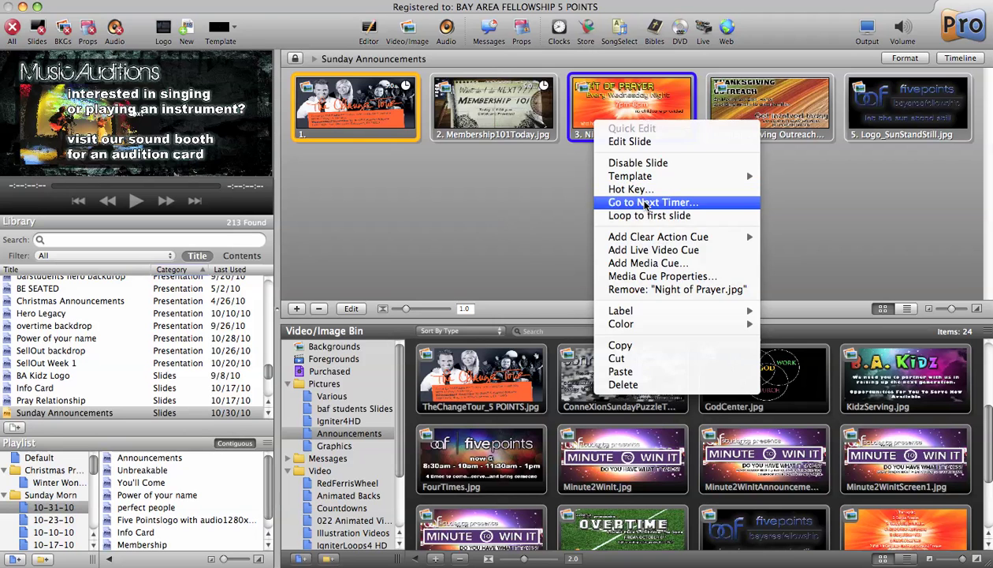
pyautogui.click(646, 204)
pyautogui.write('5')
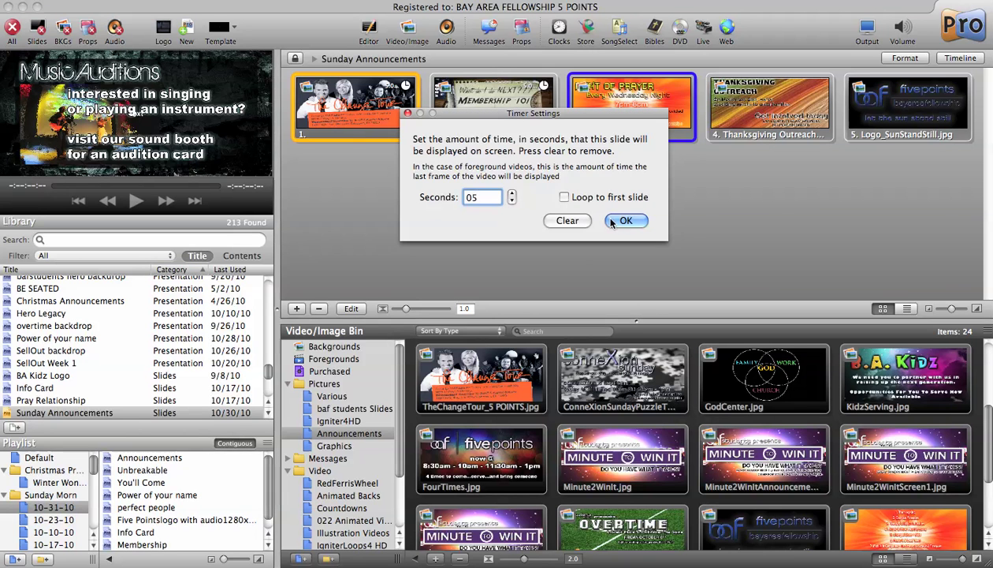
pyautogui.click(626, 220)
pyautogui.rightClick(731, 133)
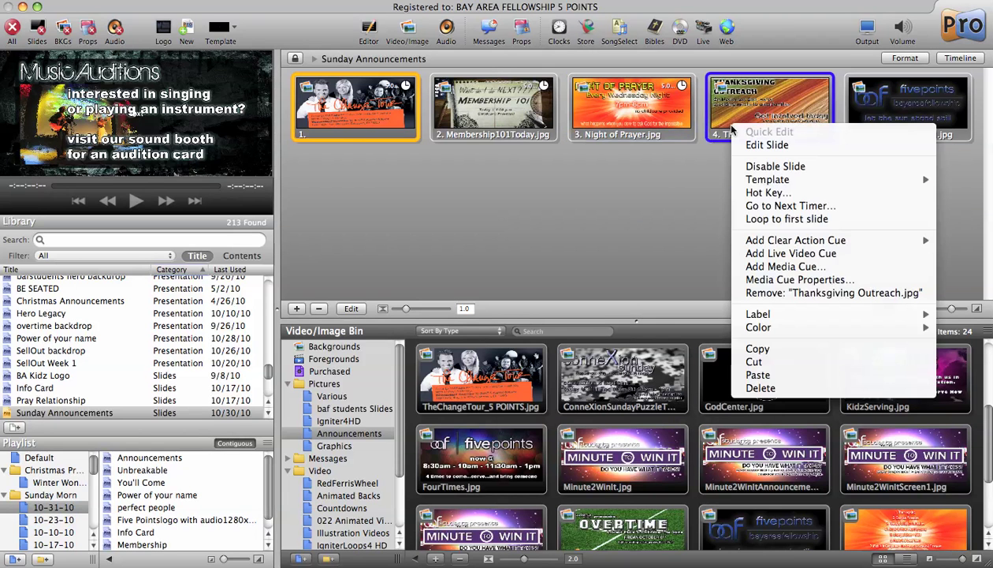
pyautogui.click(761, 203)
pyautogui.write('5')
pyautogui.click(626, 220)
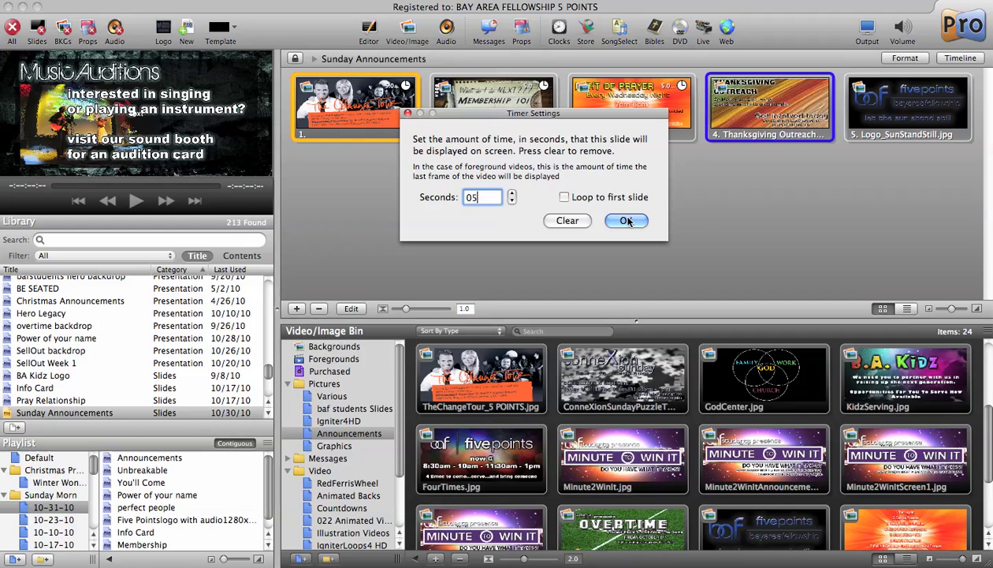
# Step: Give the Logo_SunStandStill.jpg slide a 5-second Go to Next timer and make it loop to the first slide
pyautogui.rightClick(905, 133)
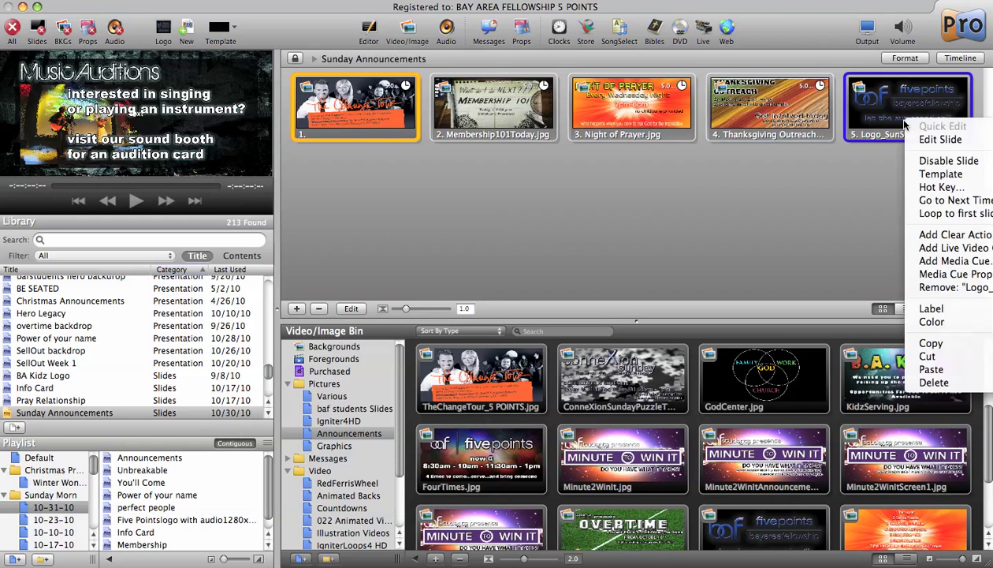
pyautogui.click(930, 204)
pyautogui.write('5')
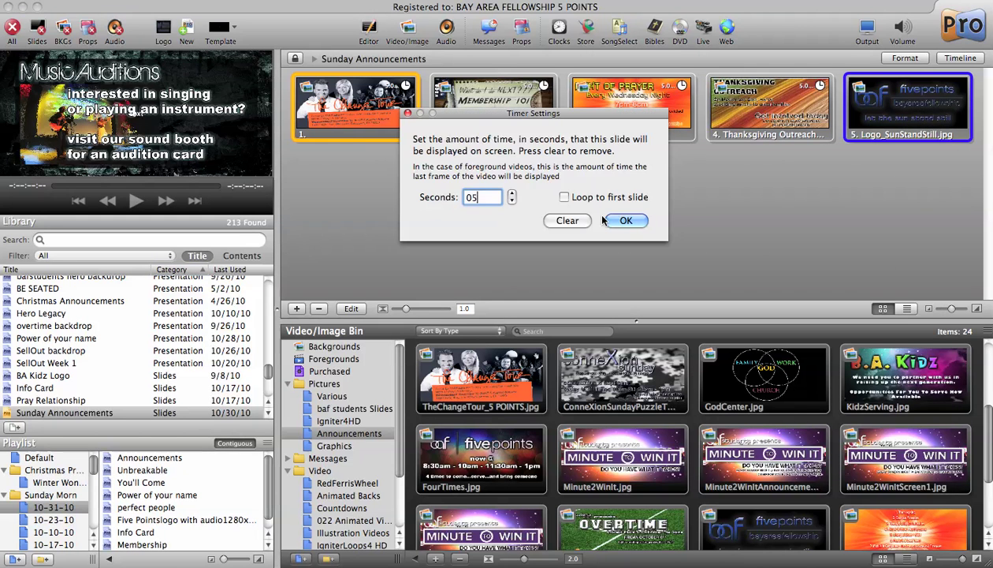
pyautogui.click(625, 220)
pyautogui.rightClick(876, 131)
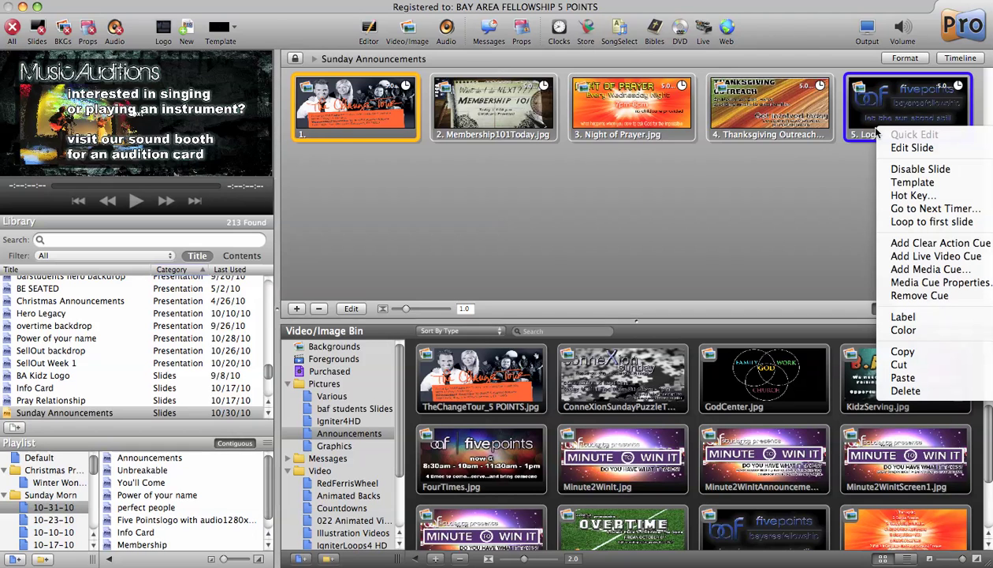
pyautogui.click(908, 223)
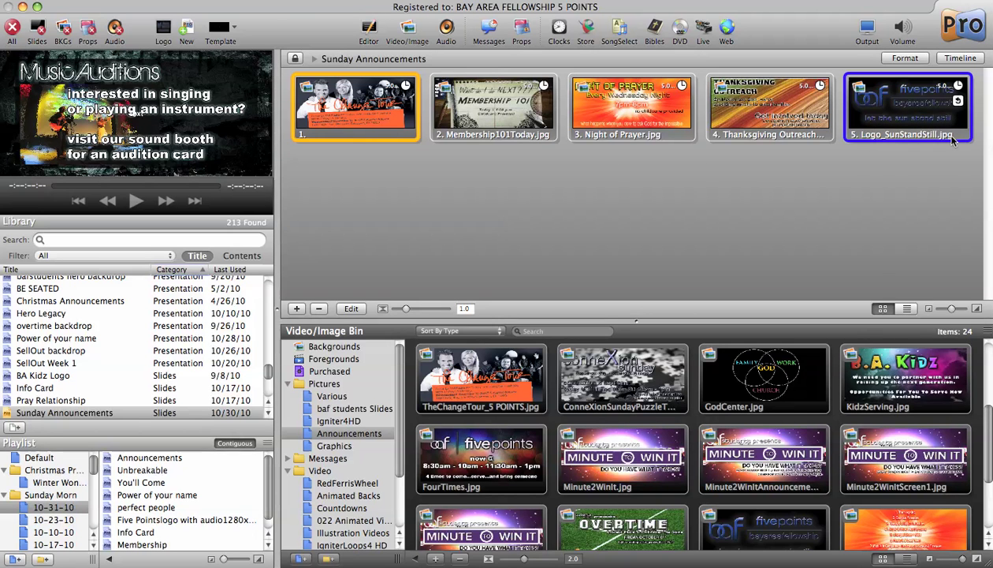
# Step: Run Sunday Announcements from its first slide through the Logo_SunStandStill.jpg slide, and save all changes
pyautogui.click(345, 118)
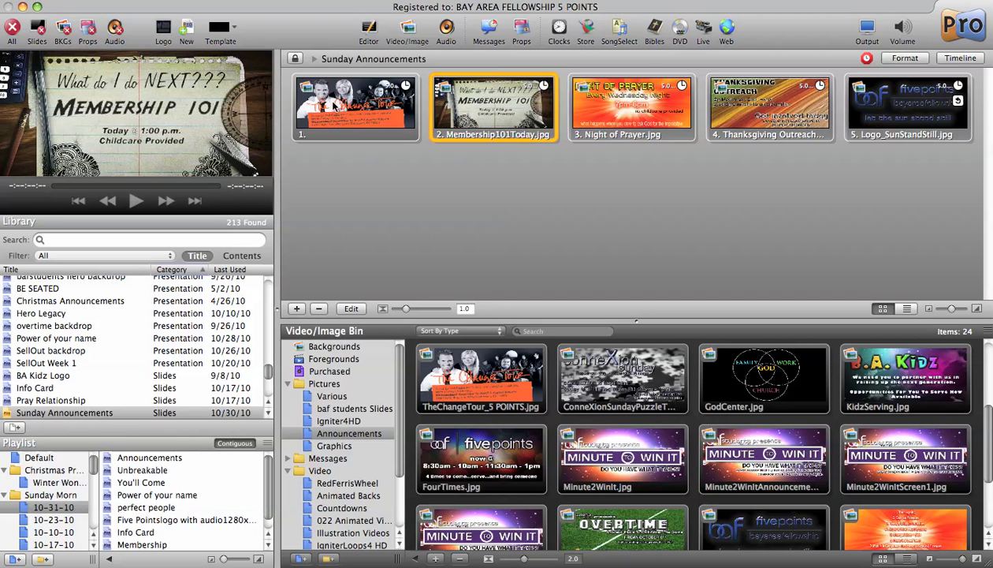
pyautogui.click(82, 0)
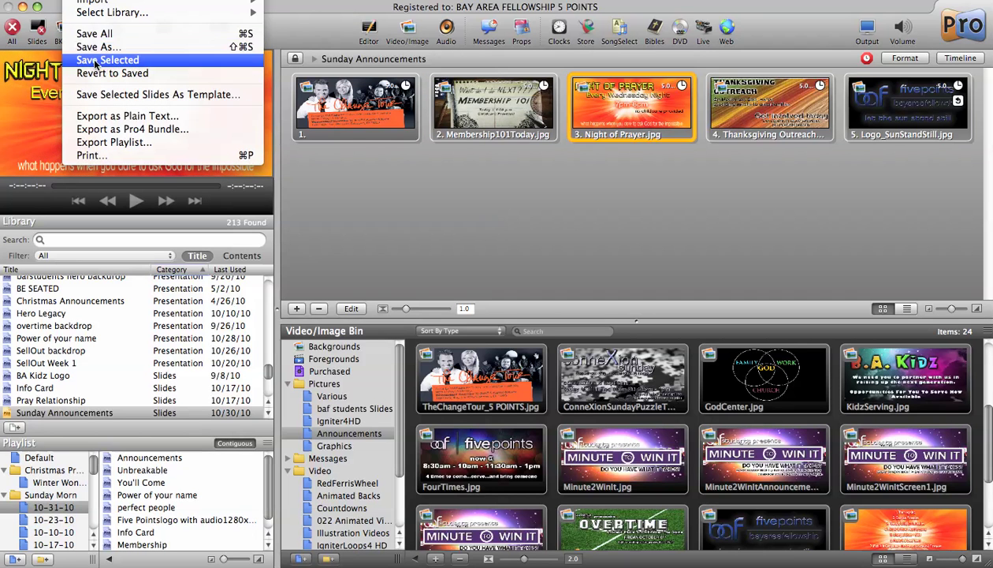
pyautogui.click(98, 35)
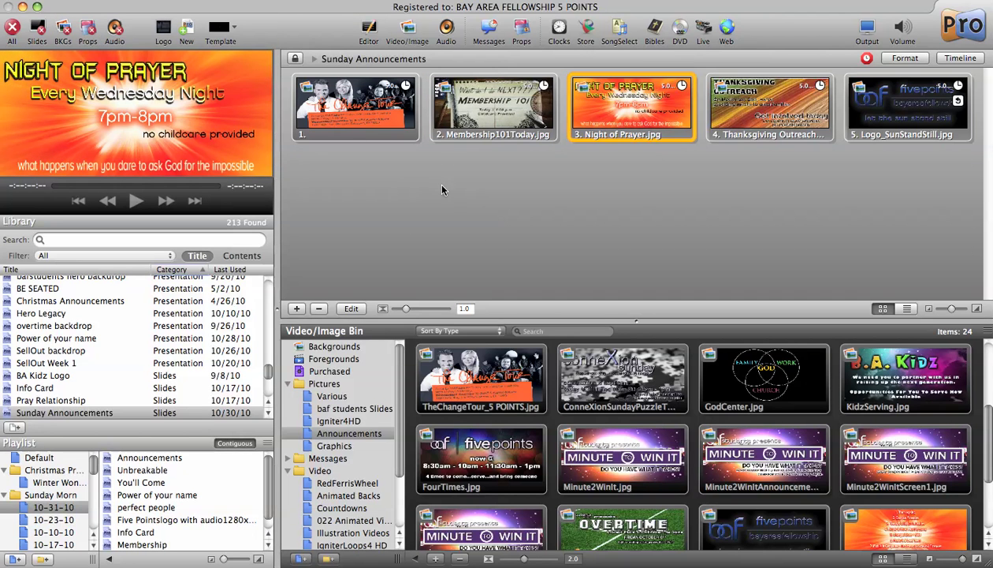
pyautogui.press('Right')
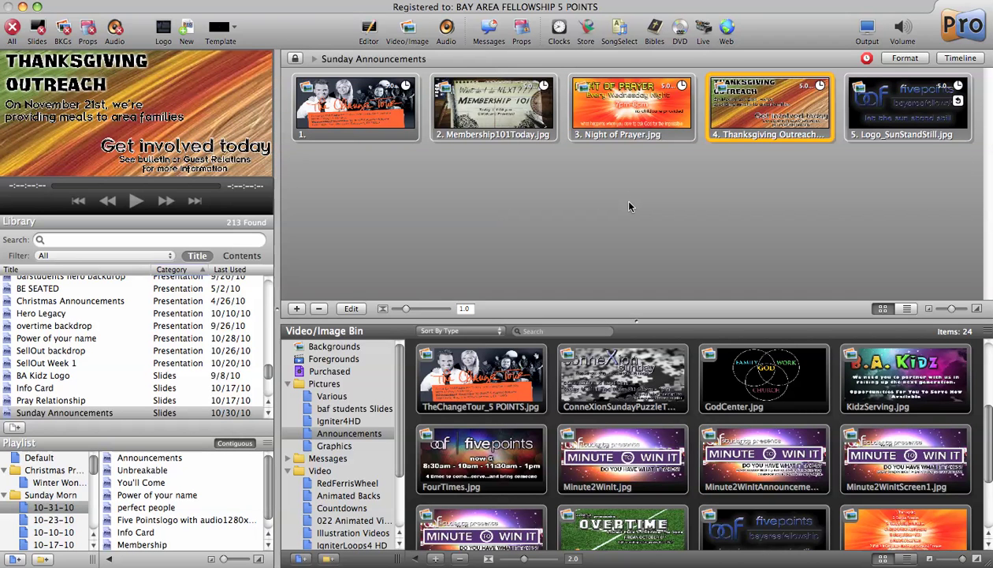
pyautogui.press('Right')
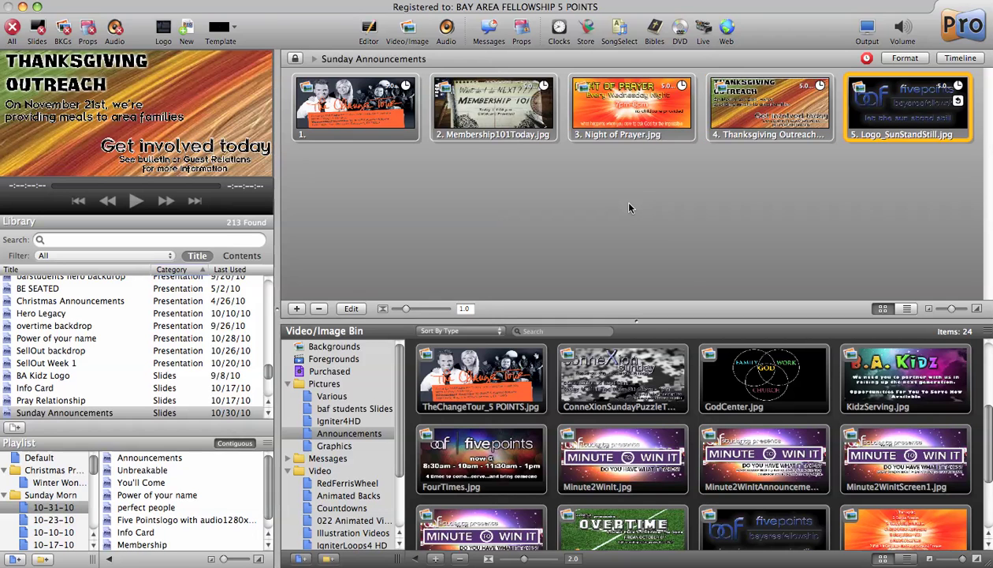